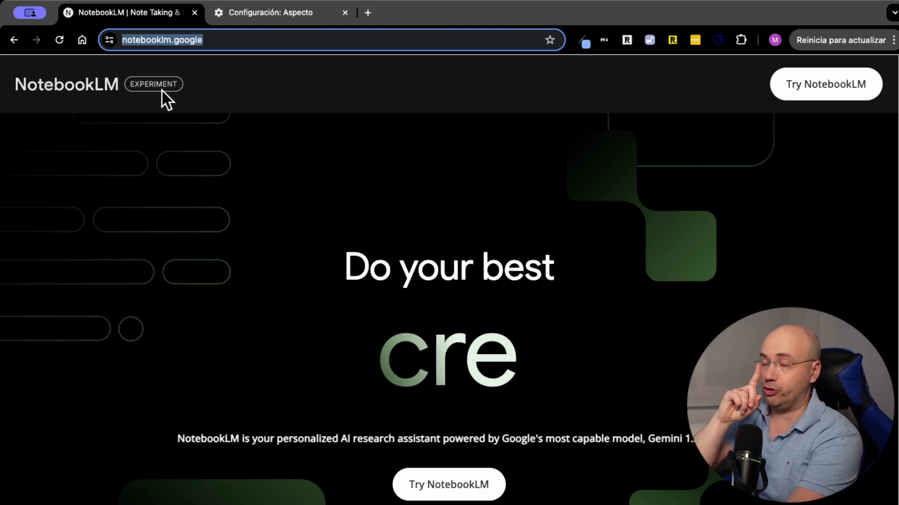
- Look through the NotebookLM landing page and launch the NotebookLM application
scroll(370, 331, down, 10)
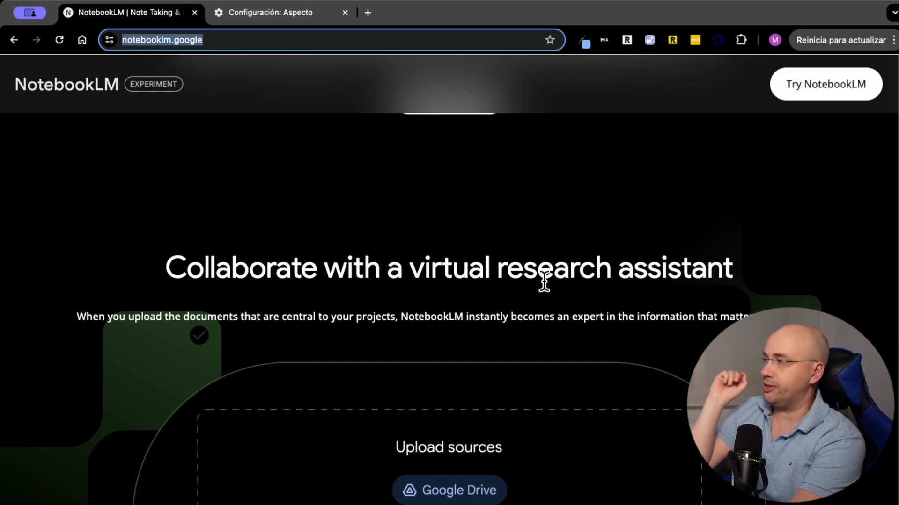
scroll(506, 280, down, 3)
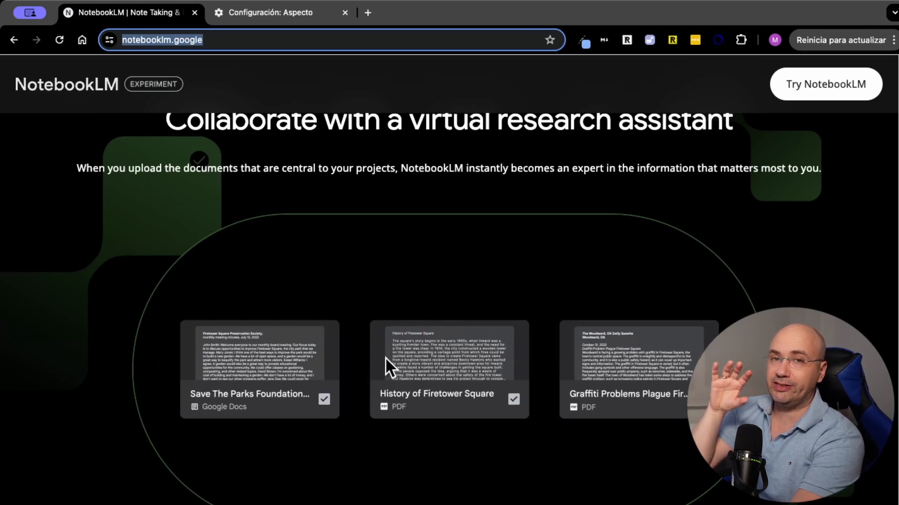
scroll(574, 393, down, 5)
scroll(531, 232, down, 10)
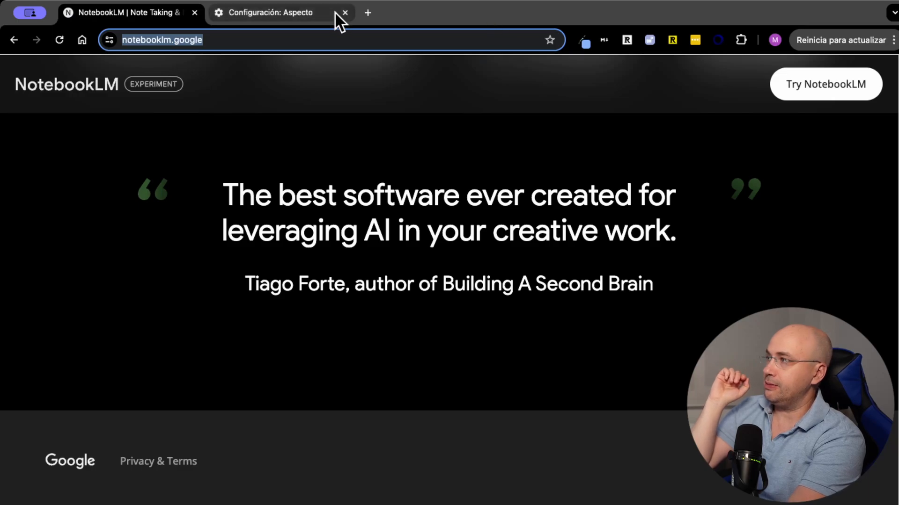
click(327, 37)
drag(327, 37, 122, 41)
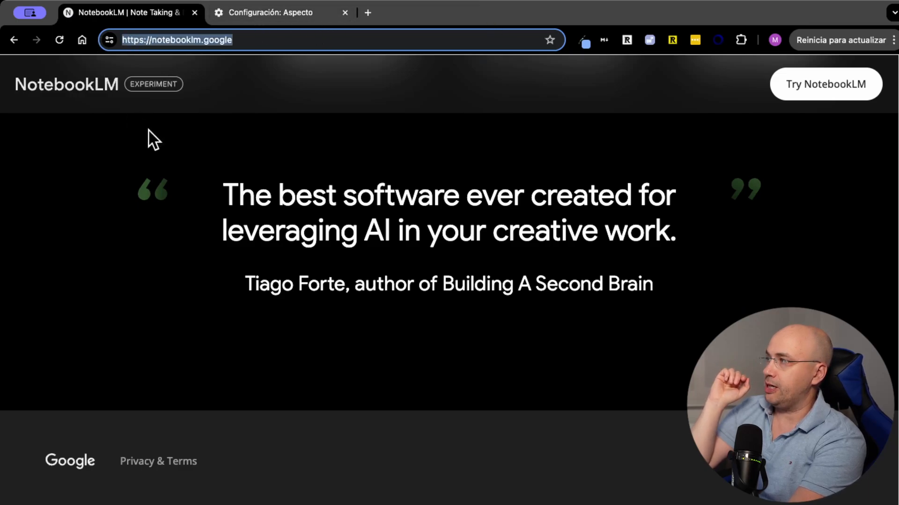
click(804, 93)
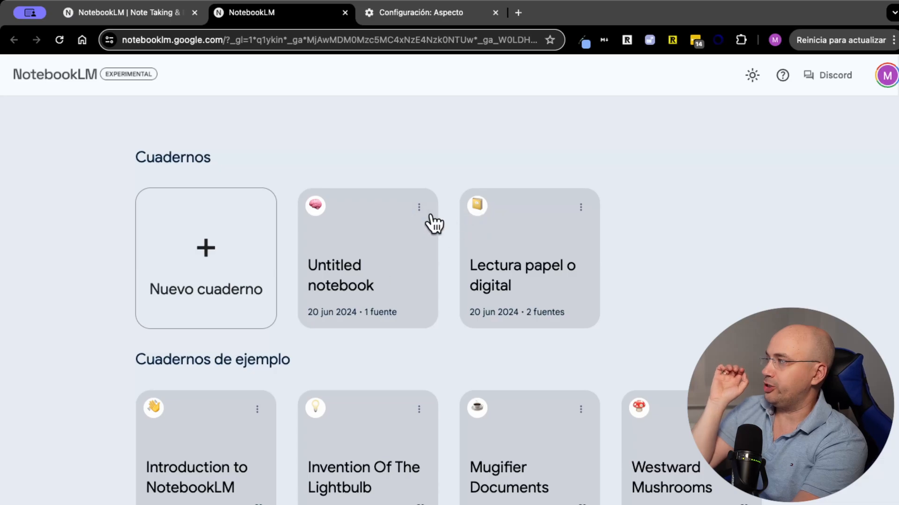
- Try the dark theme on the notebooks overview and return to the light theme
click(753, 78)
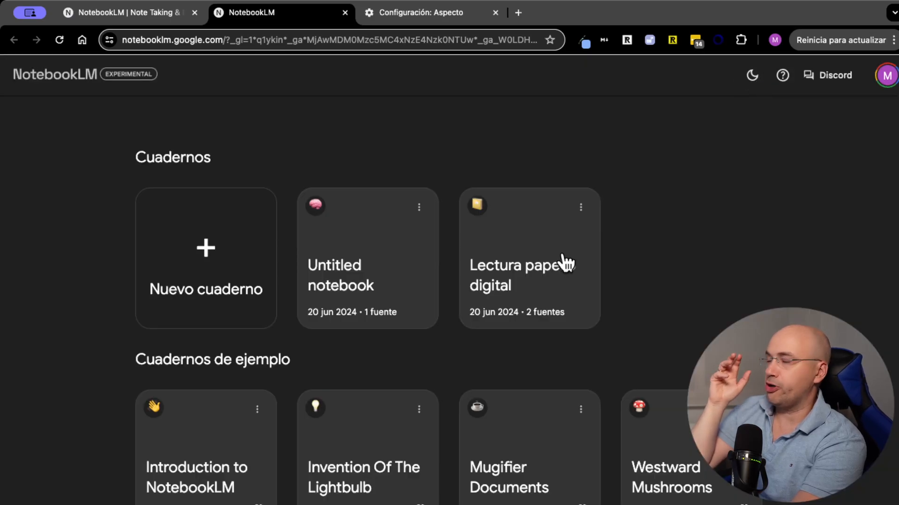
click(754, 76)
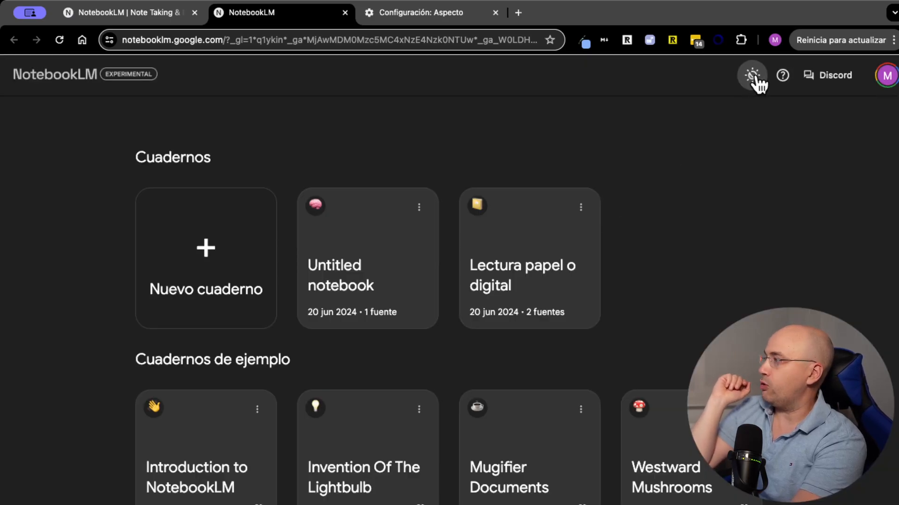
click(754, 79)
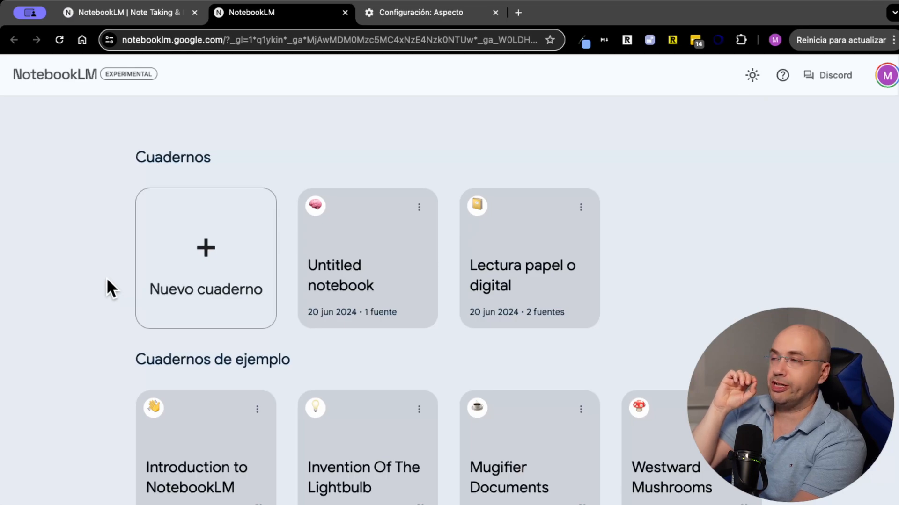
- Look over the existing and example notebooks and create a new notebook
scroll(451, 346, down, 1)
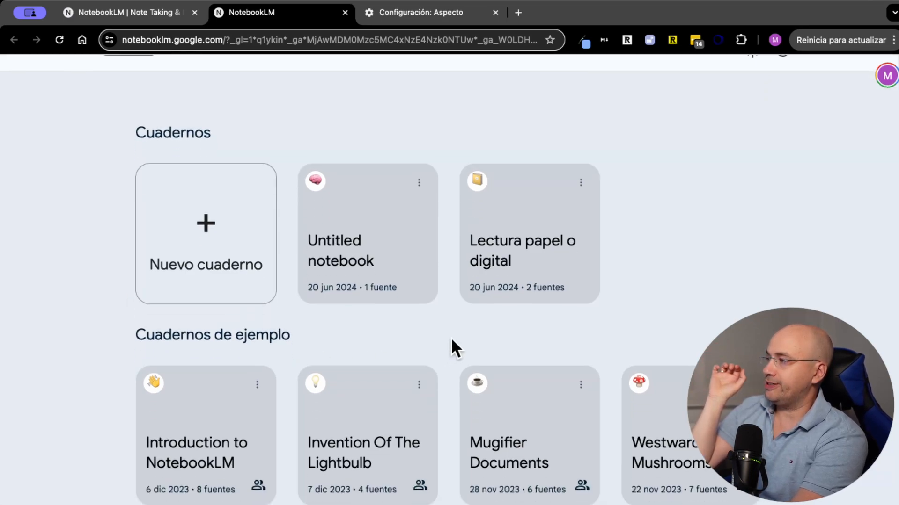
scroll(451, 340, up, 1)
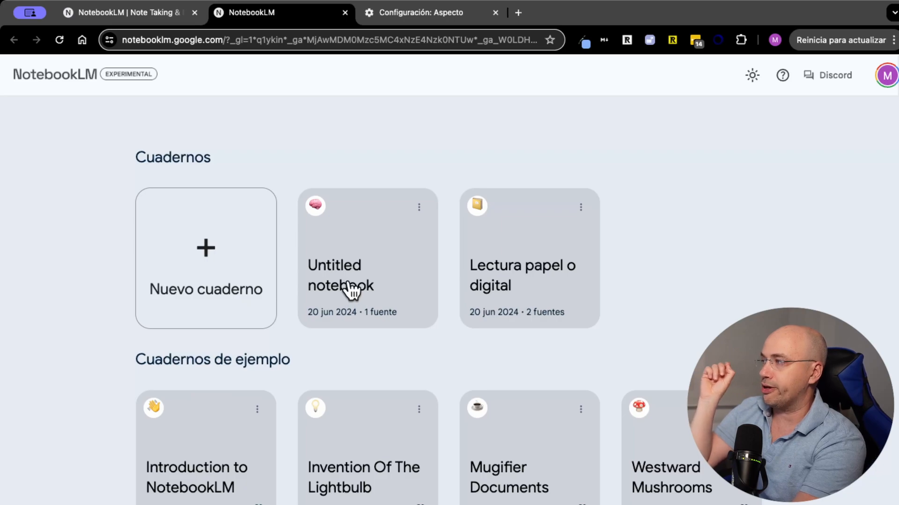
scroll(350, 292, down, 1)
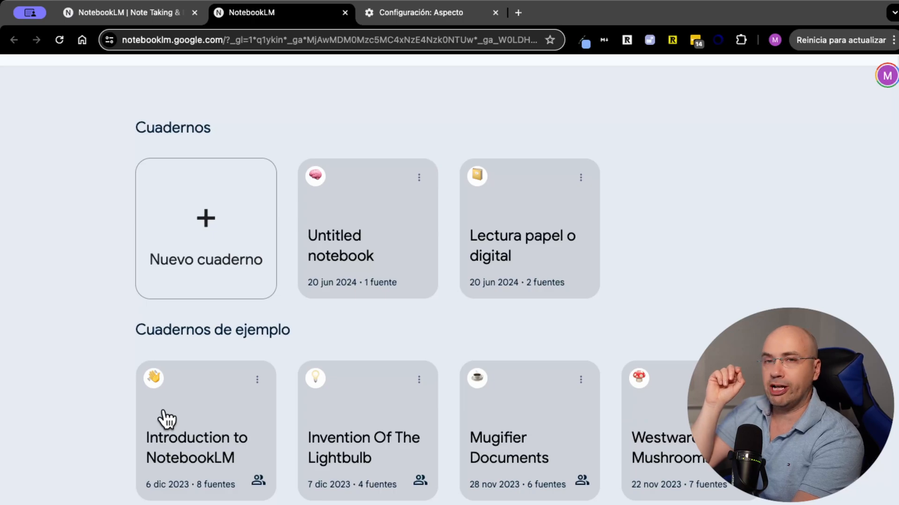
click(206, 219)
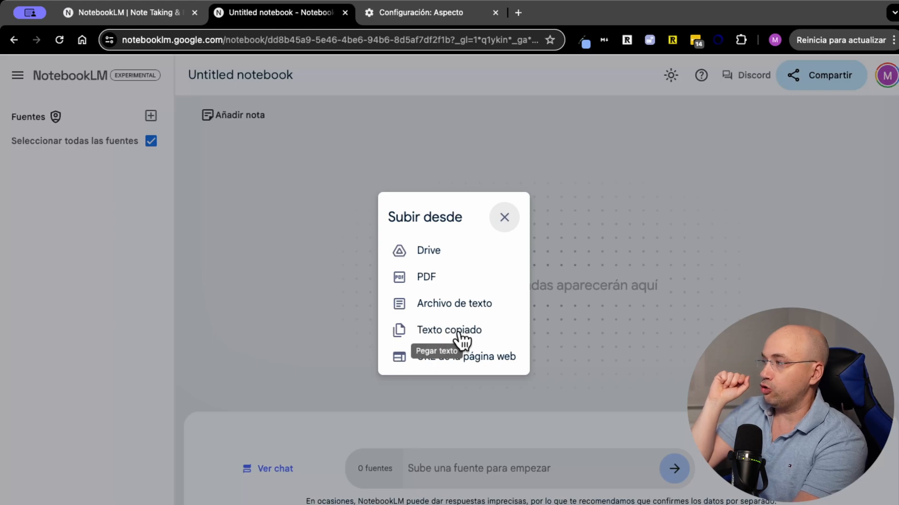
- Check the copied-text source form and return to the list of upload source types
click(461, 333)
click(328, 224)
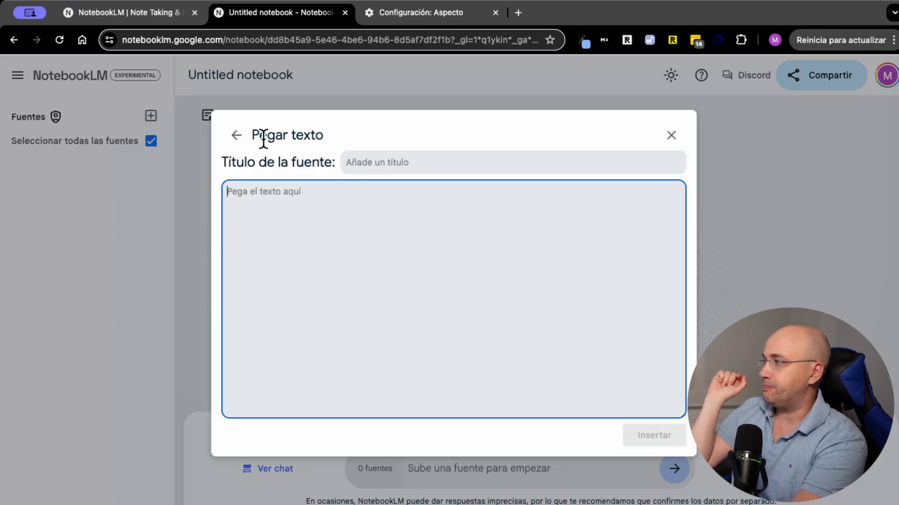
click(237, 136)
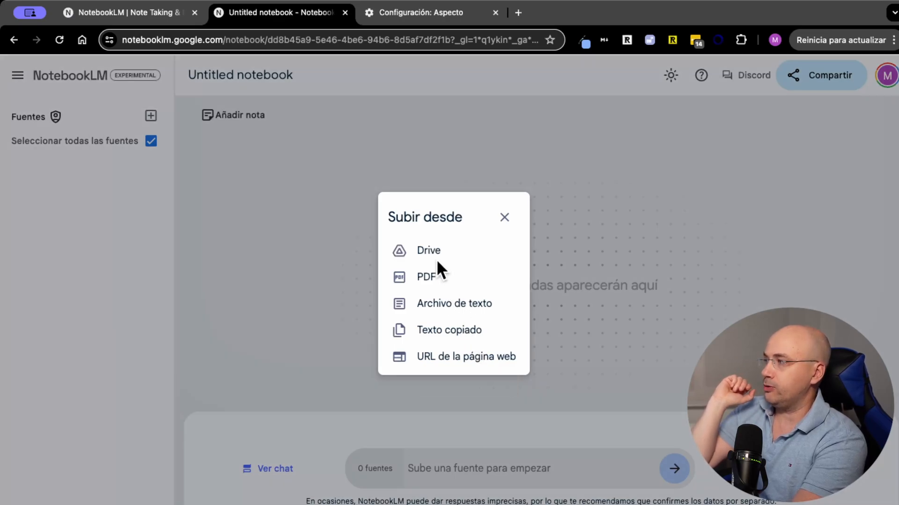
- Upload the PDFs fpsyg-11-571957.pdf and Jeong2021.pdf as sources of the new notebook
click(426, 278)
click(175, 151)
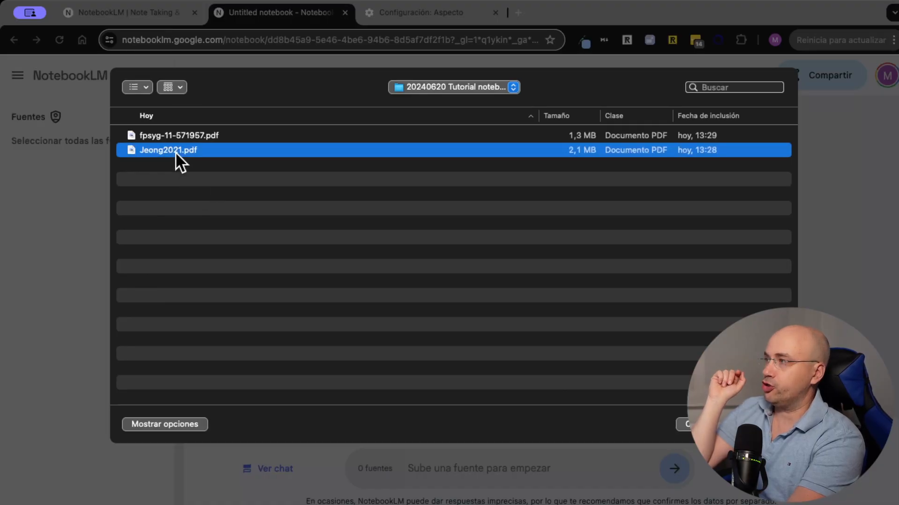
drag(189, 171, 170, 134)
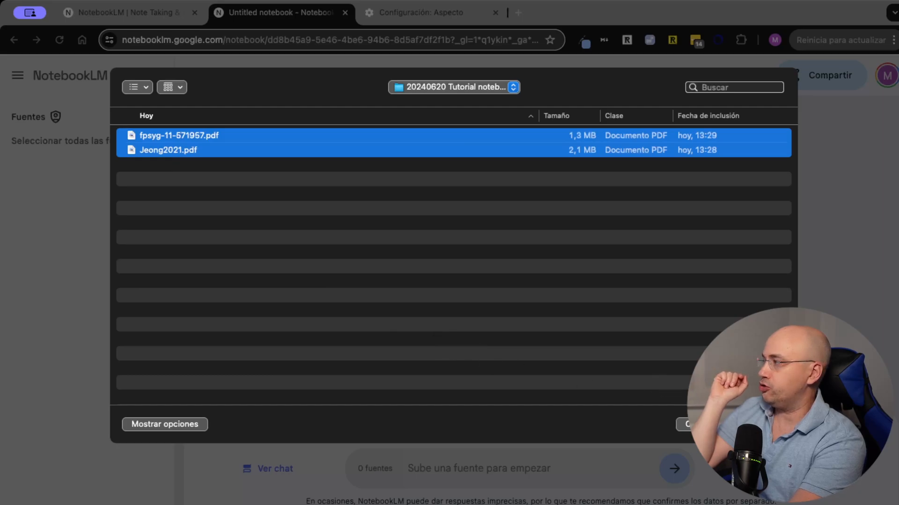
key(Return)
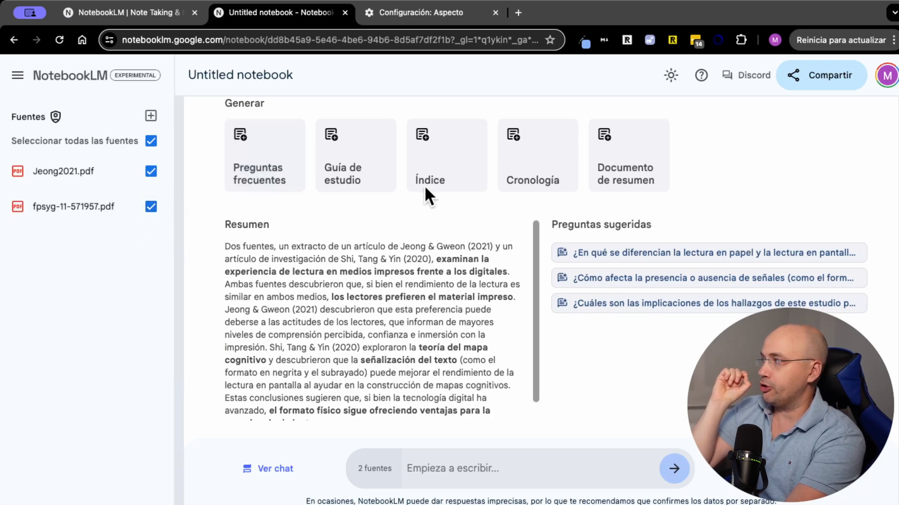
- Exclude fpsyg-11-571957.pdf from the active sources and generate the "Preguntas frecuentes" note with only Jeong2021.pdf selected
click(251, 189)
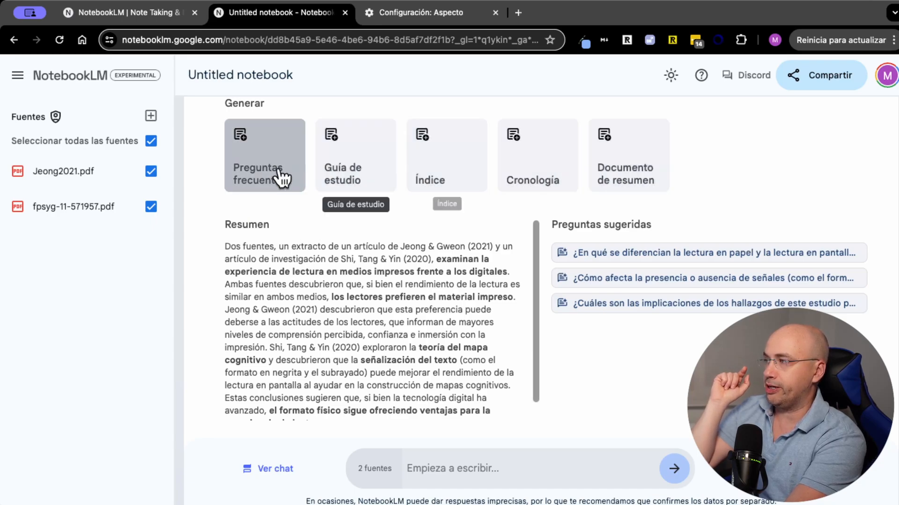
click(151, 208)
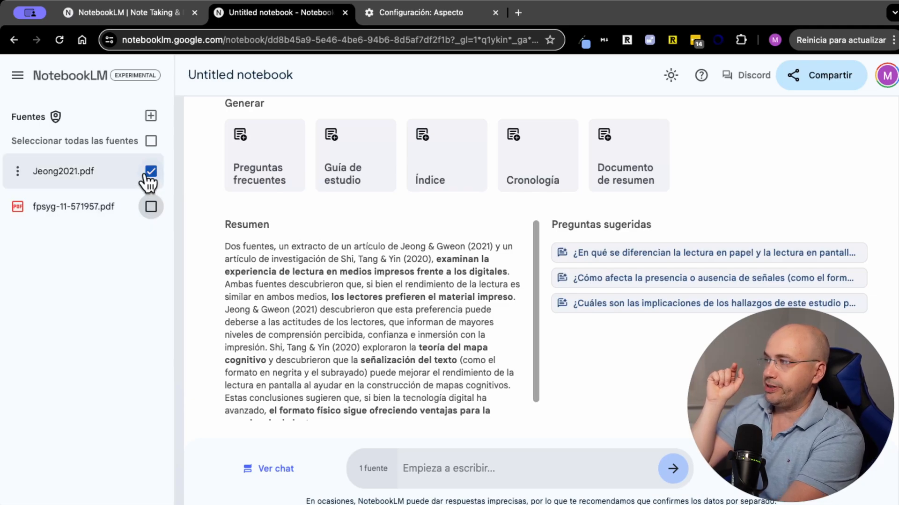
click(253, 174)
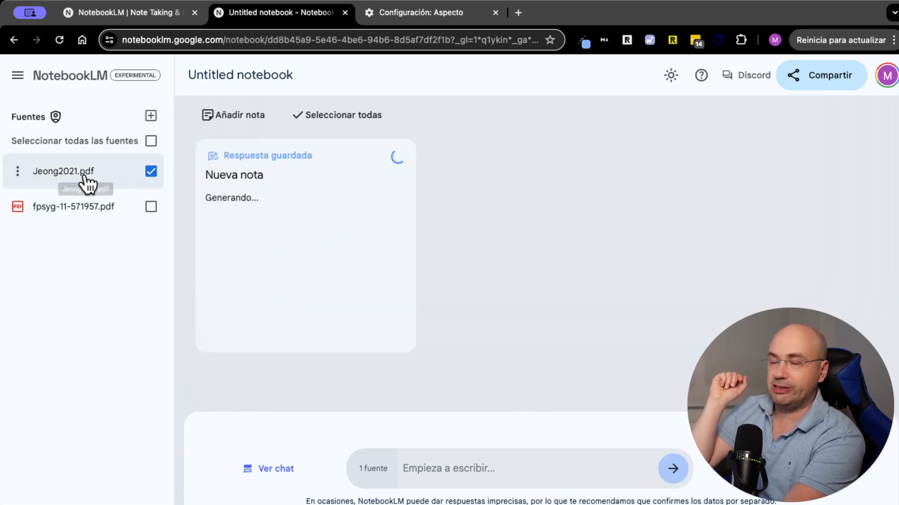
- Open the generated frequently asked questions note, read it through to the last question and collapse it
click(298, 234)
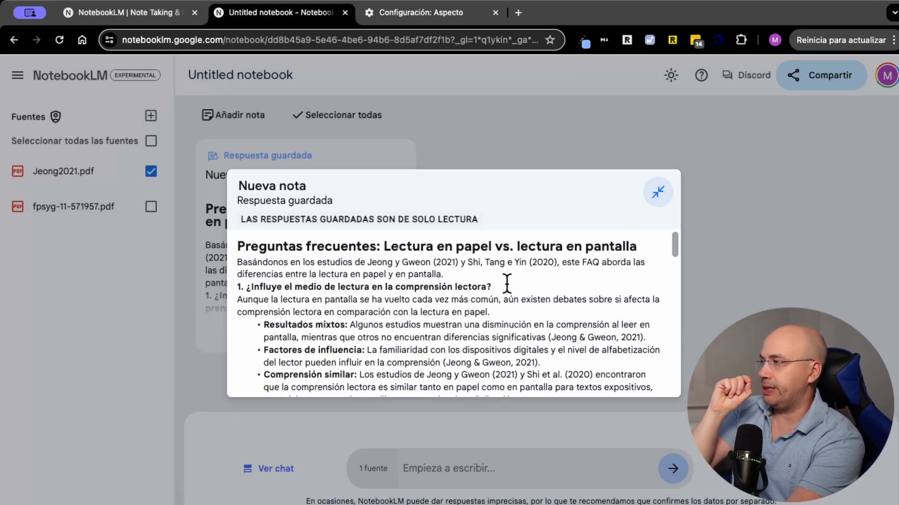
scroll(474, 295, down, 2)
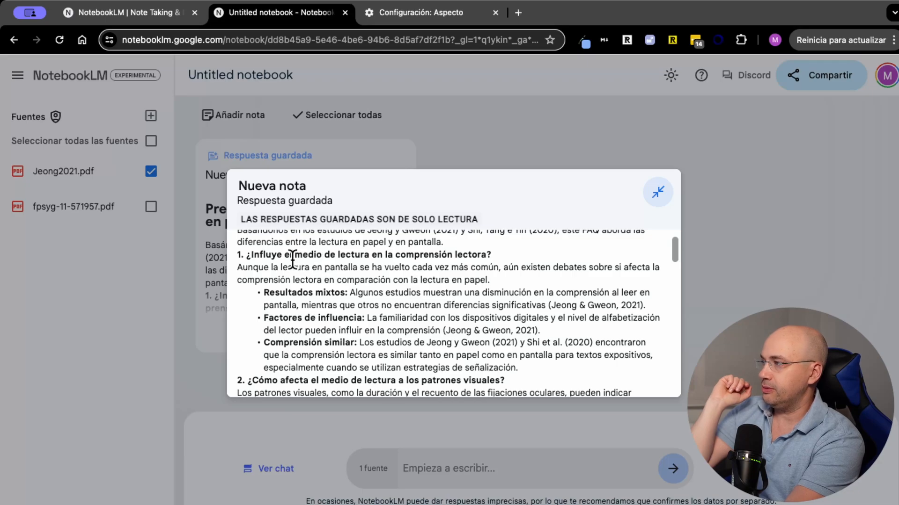
scroll(318, 264, down, 1)
scroll(396, 341, down, 3)
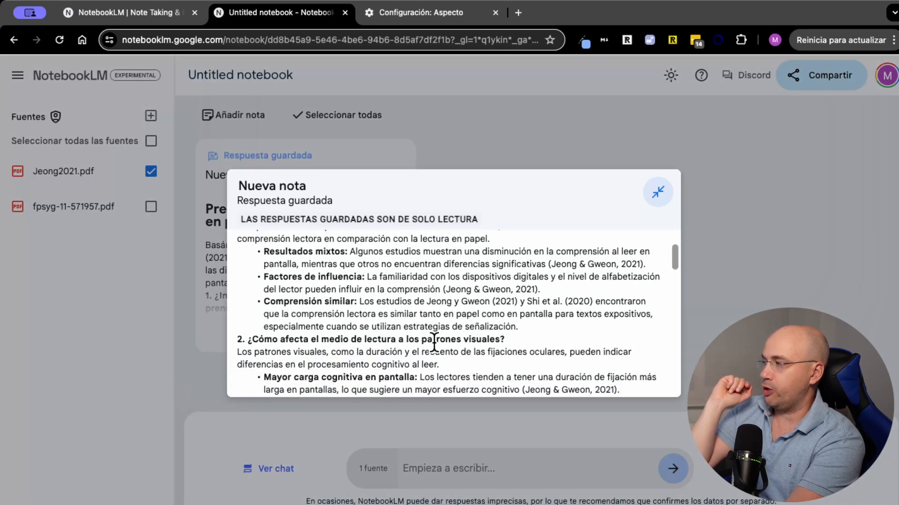
scroll(427, 340, down, 15)
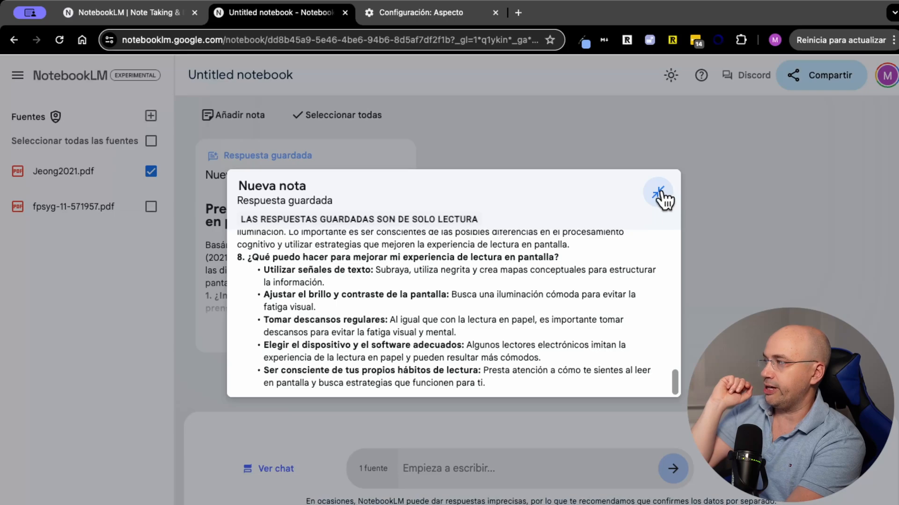
click(659, 192)
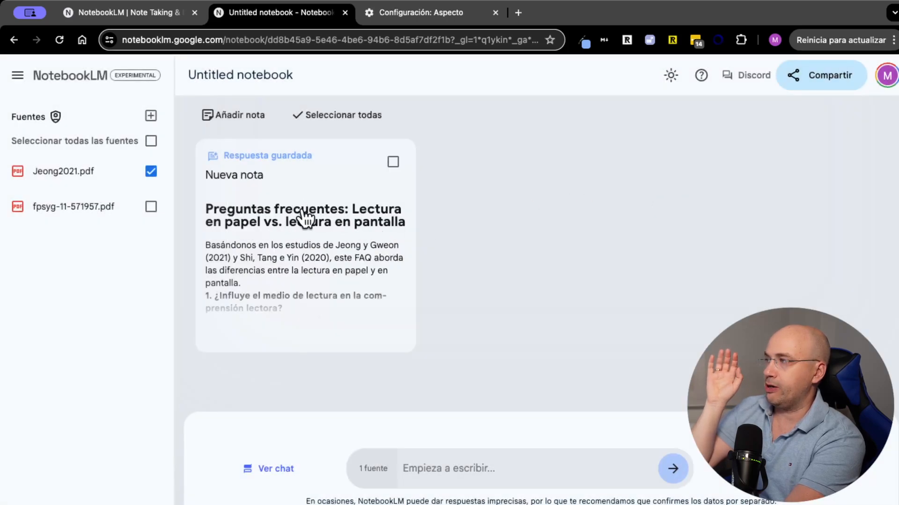
- Make fpsyg-11-571957.pdf the only selected source, generate a "Documento de resumen" note and view it
click(150, 172)
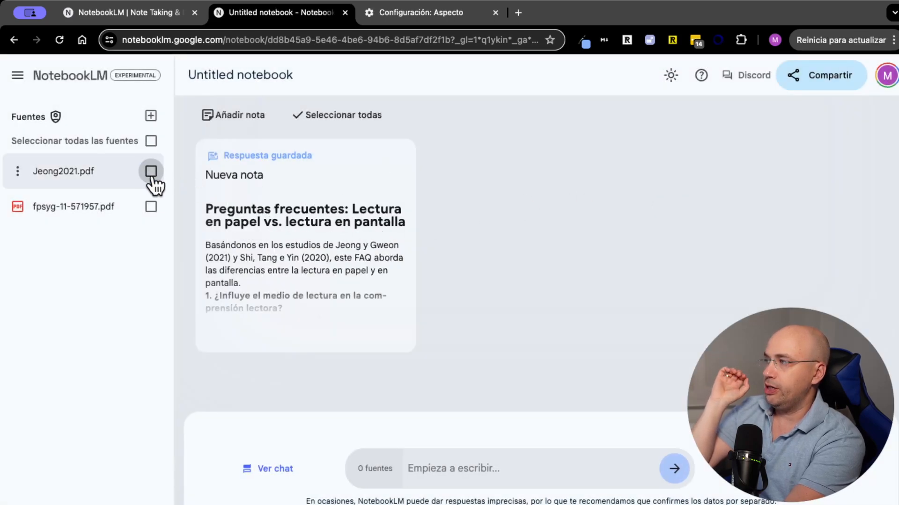
click(151, 207)
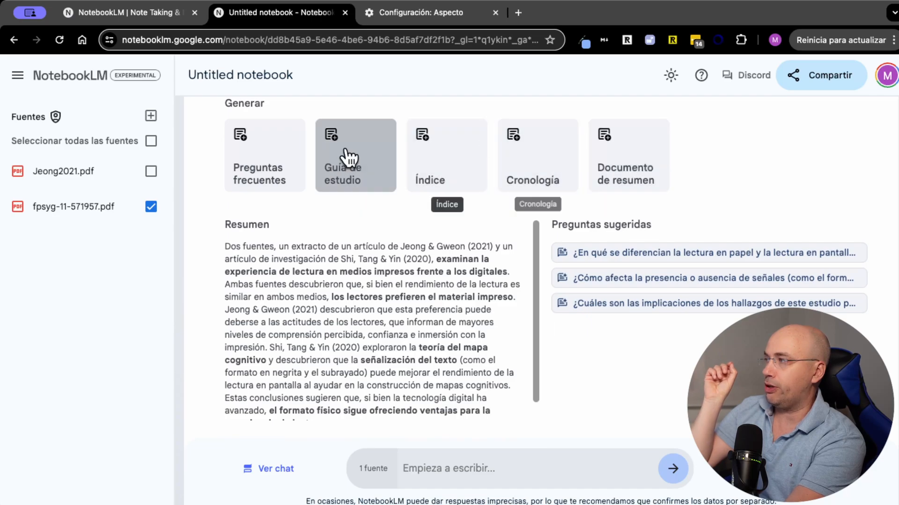
click(622, 172)
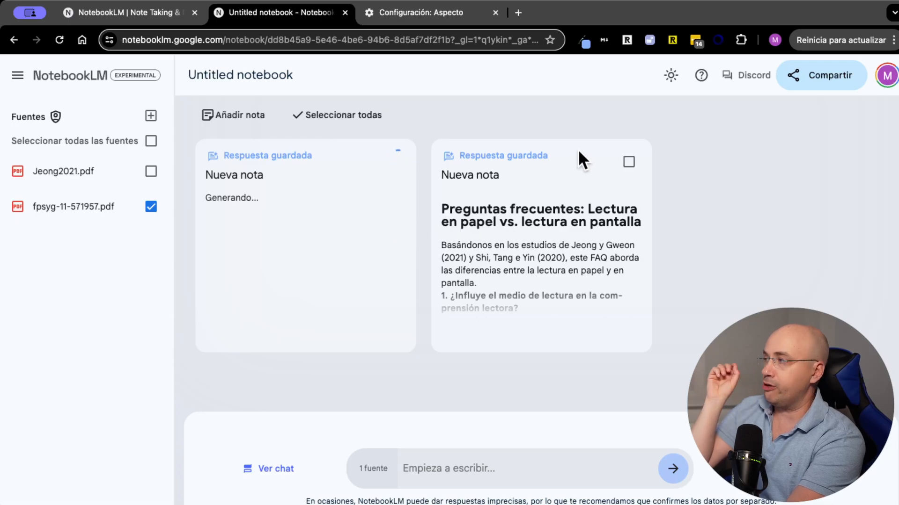
click(269, 257)
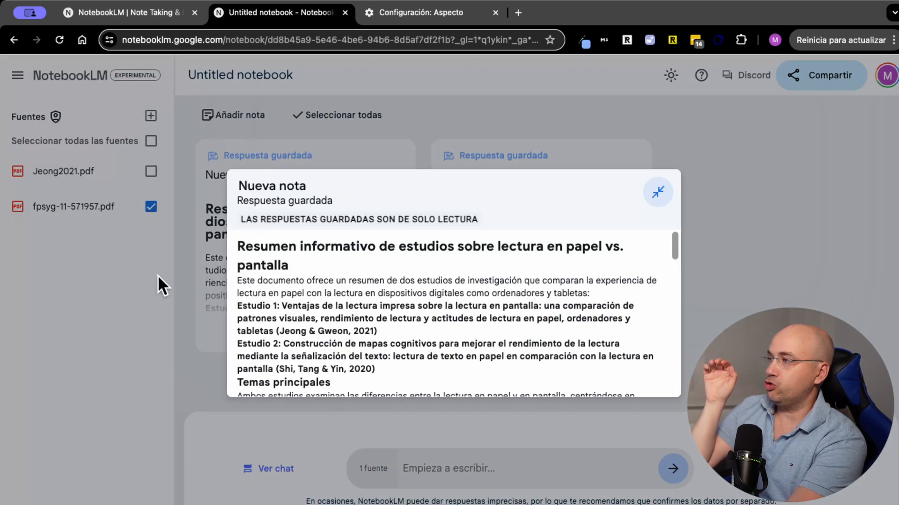
scroll(437, 278, down, 2)
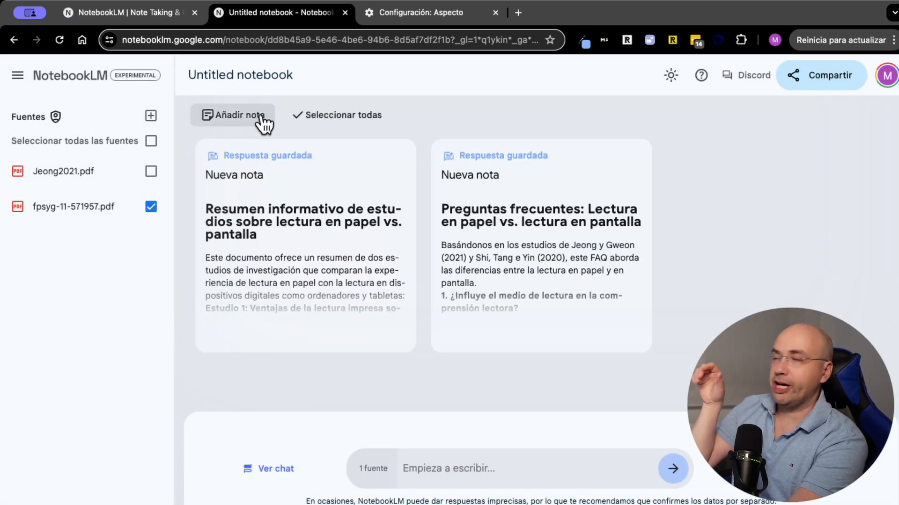
- Rename the untitled notebook as "Experto en lectura papel o digital"
click(250, 74)
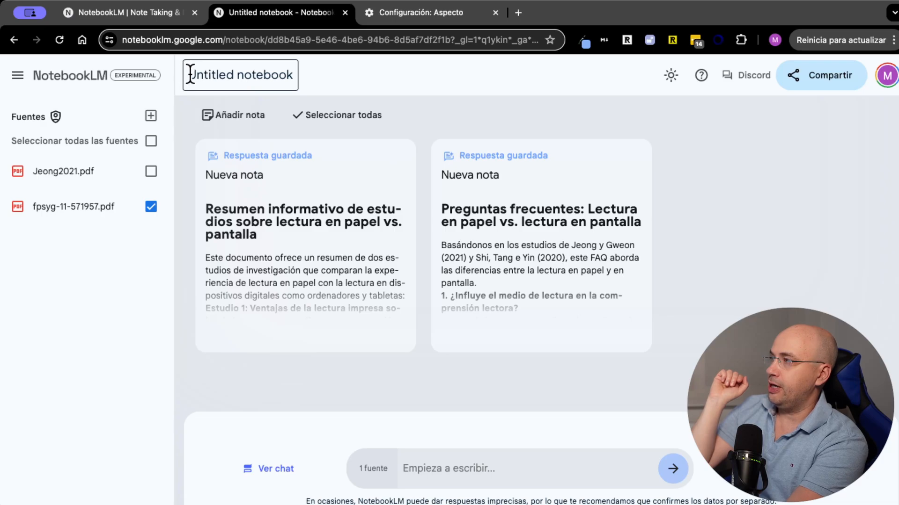
drag(188, 74, 298, 74)
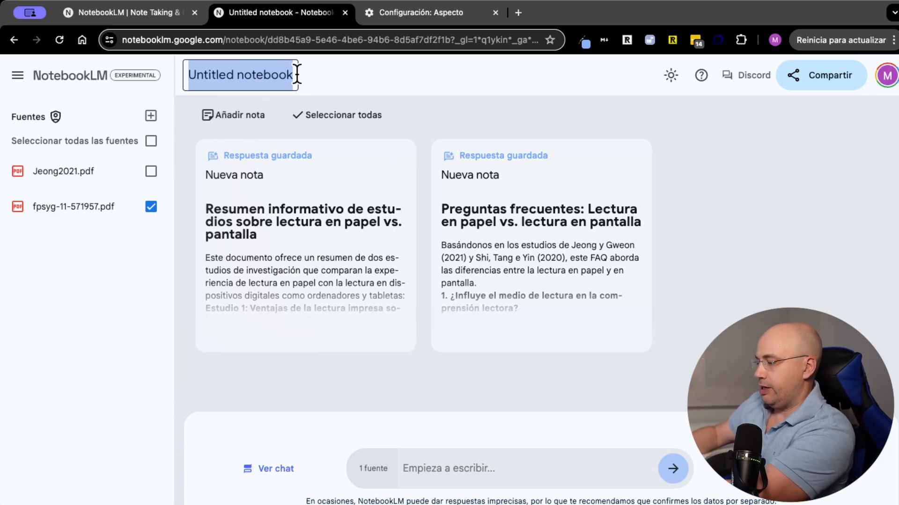
text(An)
key(BackSpace)
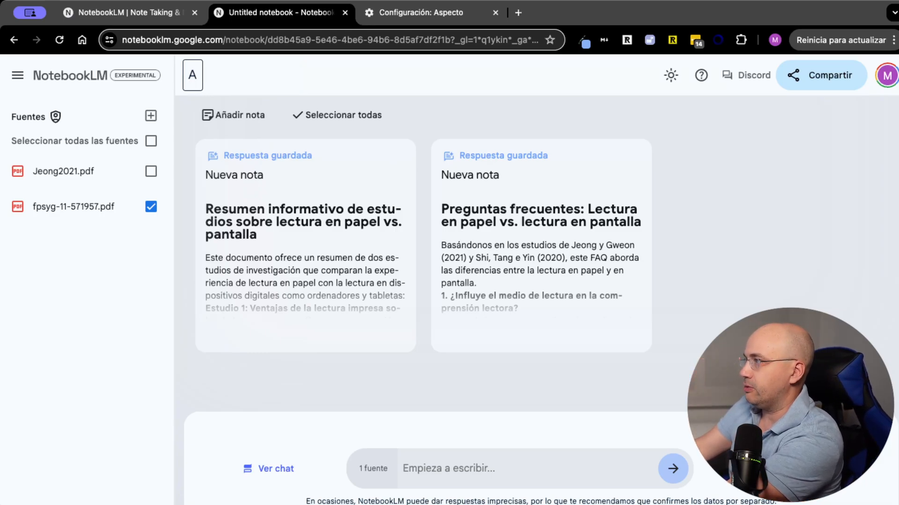
text(Experto en le)
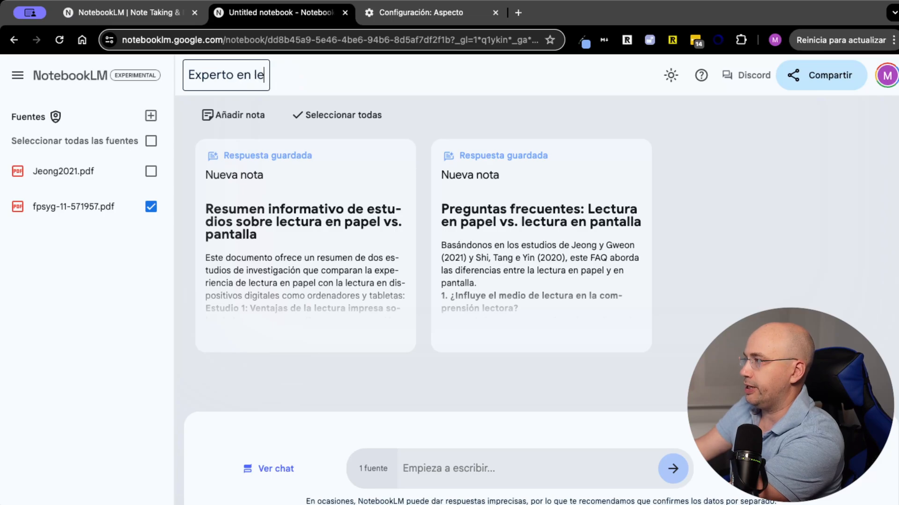
text(ctura papel o digital)
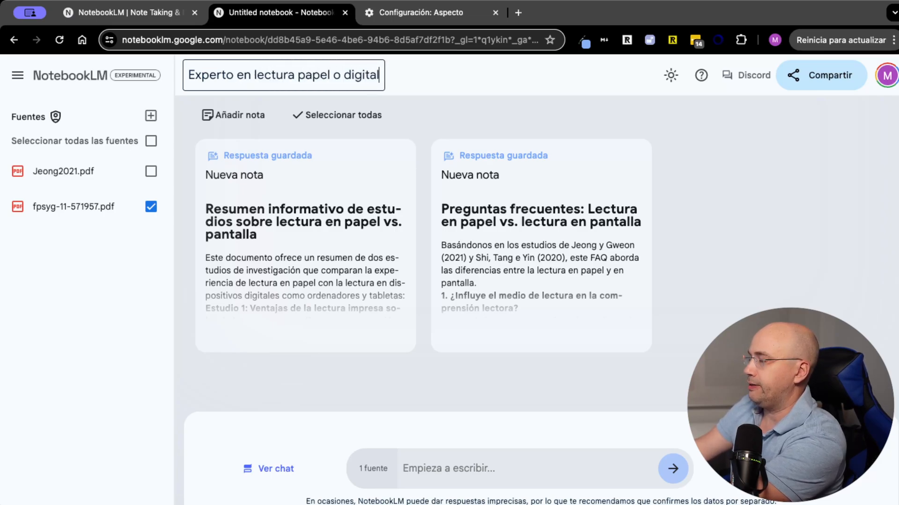
- Include Jeong2021.pdf in the active sources and ask the chat "Cuáles son los principales argumentos para leer en un formato u otro?"
key(Return)
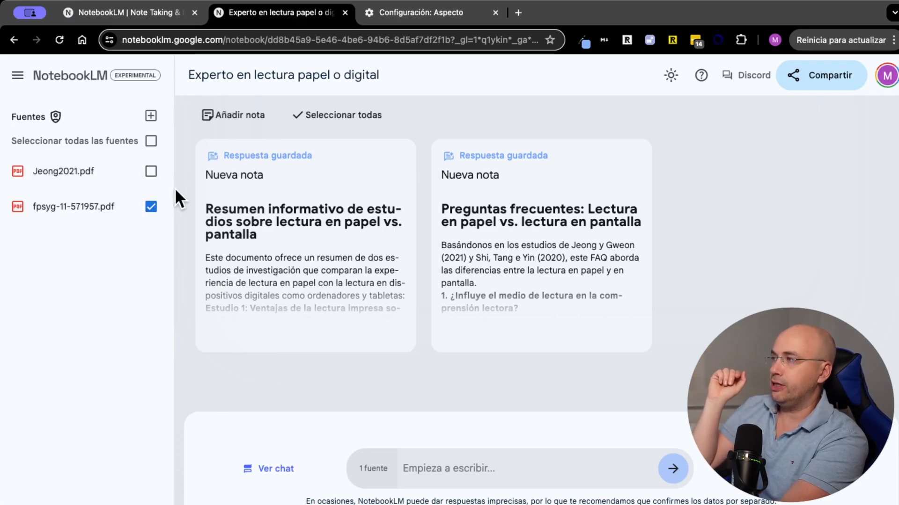
click(151, 172)
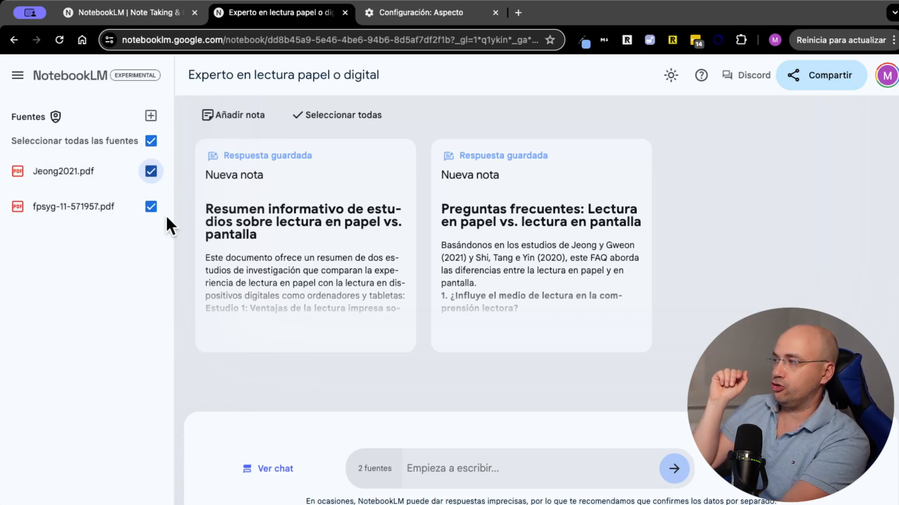
click(464, 480)
text(Cuáles son los princi)
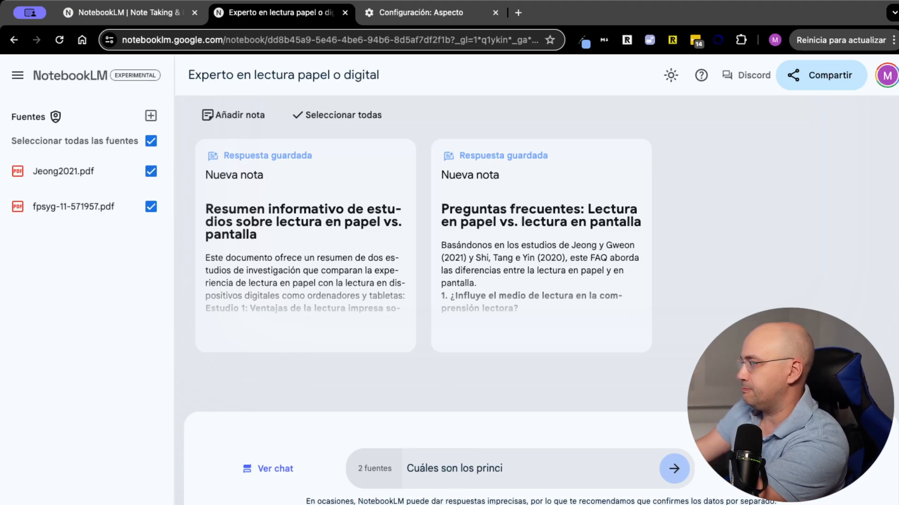
text(pales argumentos para leer en un formato u otro?)
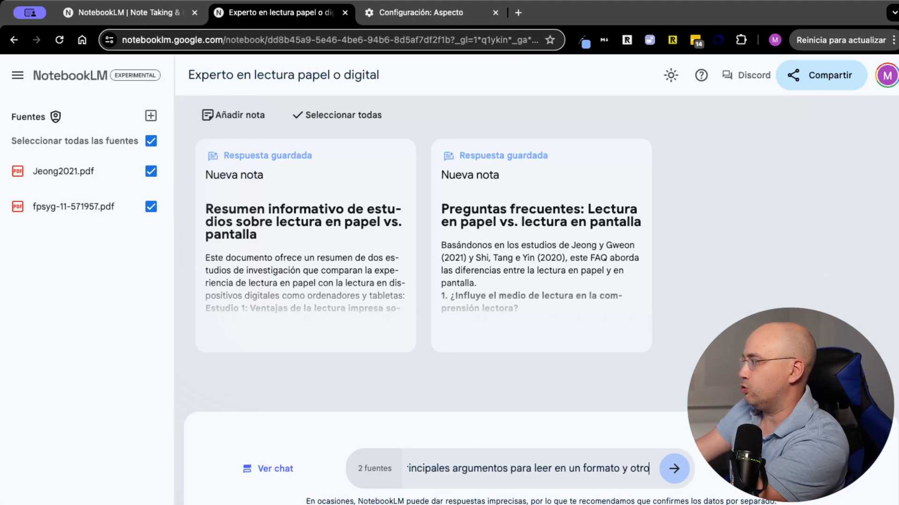
key(Return)
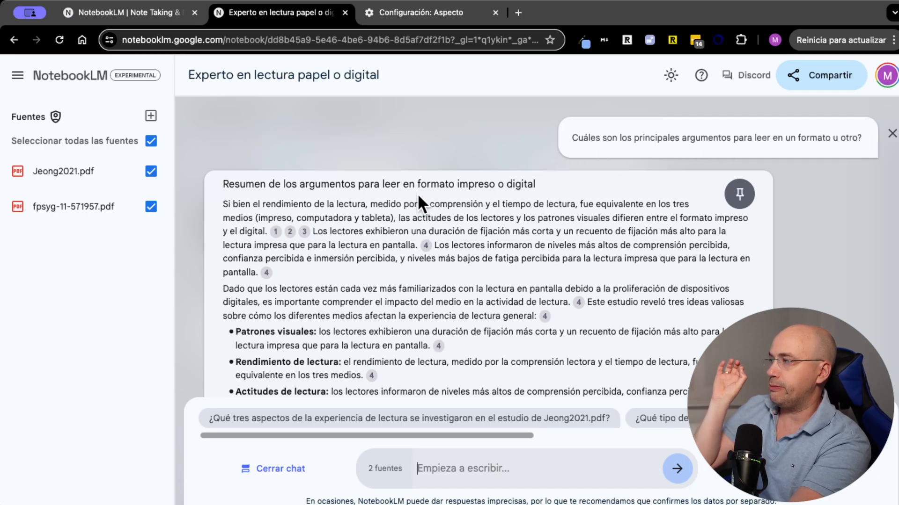
- Read the answer on print versus digital arguments and check its citations 2 and 4 against the cited passages in Jeong2021.pdf
scroll(418, 194, down, 4)
scroll(418, 194, up, 4)
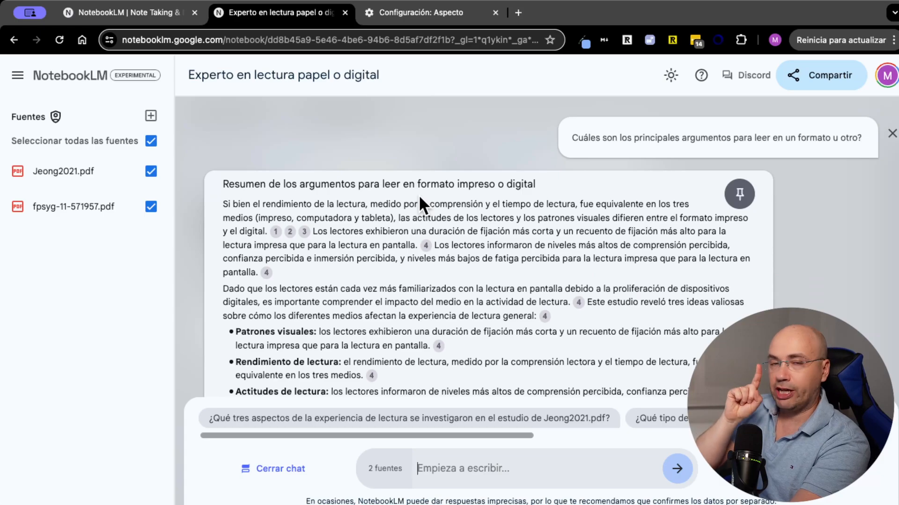
scroll(268, 232, down, 1)
scroll(268, 231, up, 1)
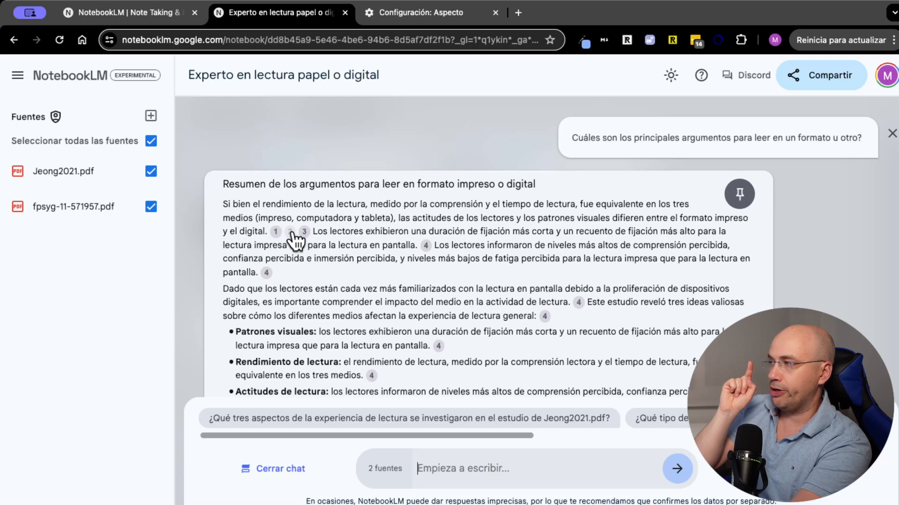
click(291, 232)
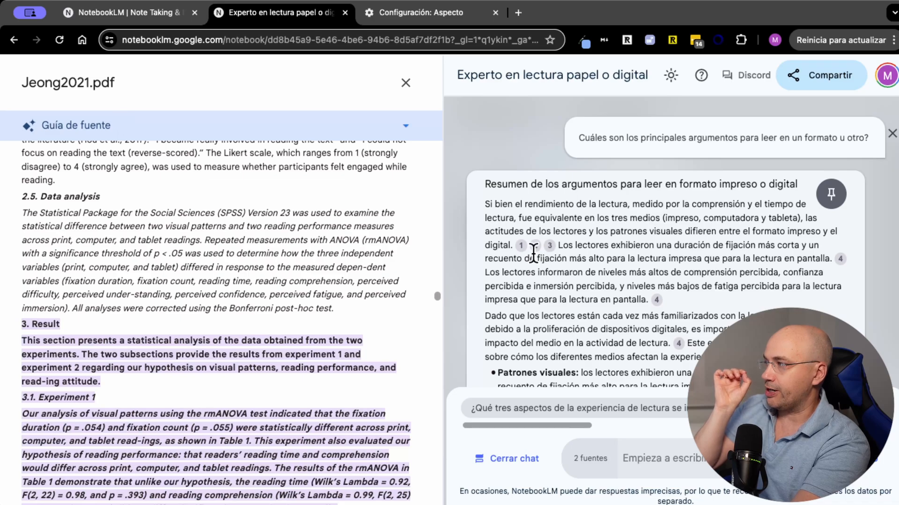
mouse_move(537, 254)
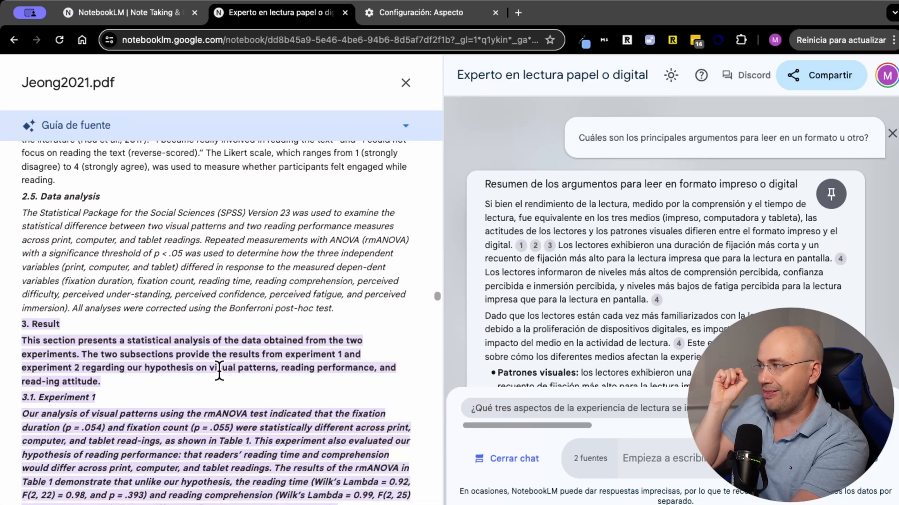
scroll(217, 371, down, 4)
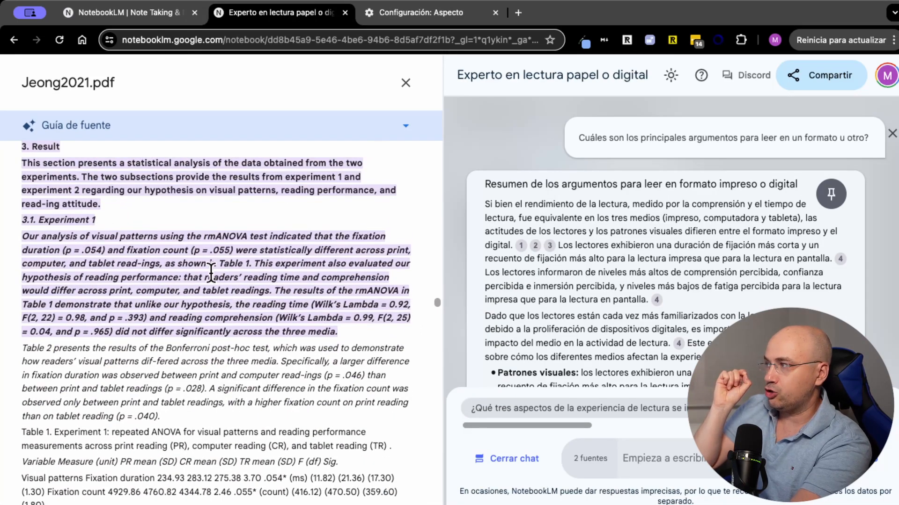
click(657, 300)
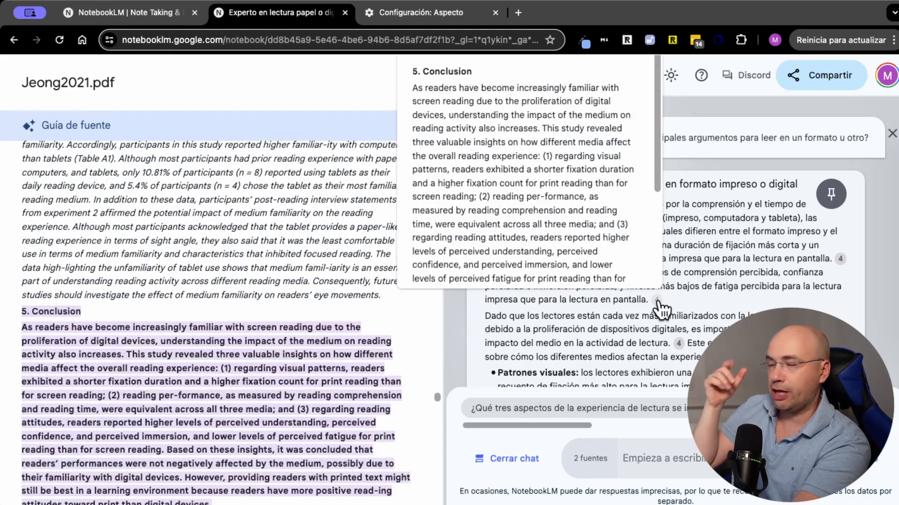
scroll(228, 396, down, 2)
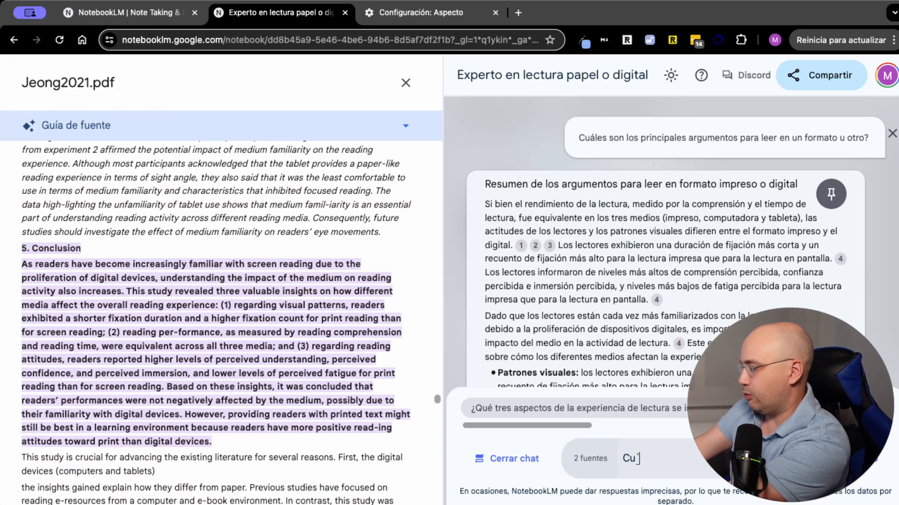
- Ask the chat "Cuál es la conclusión principal de estos papers?" and read the full answer with the Jeong2021.pdf source view closed
text(Cuál es la conclusión principal de estos papers?)
key(Return)
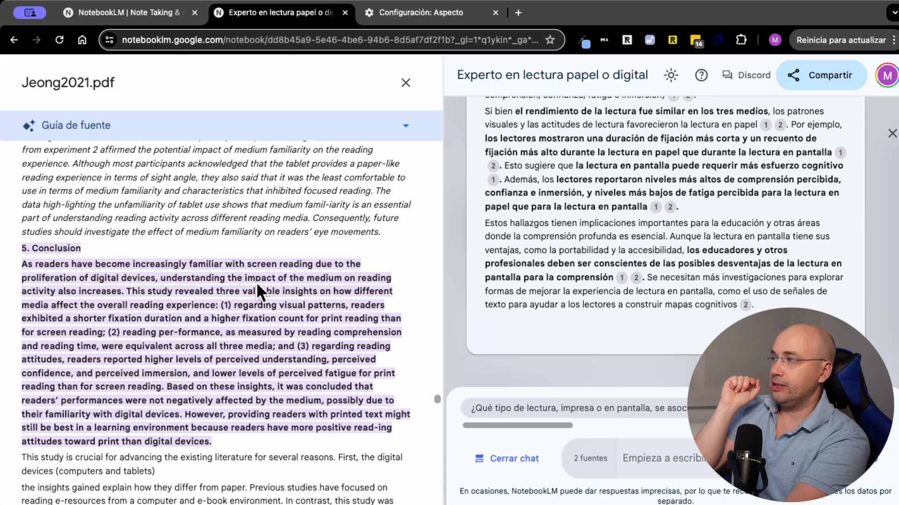
scroll(257, 282, up, 10)
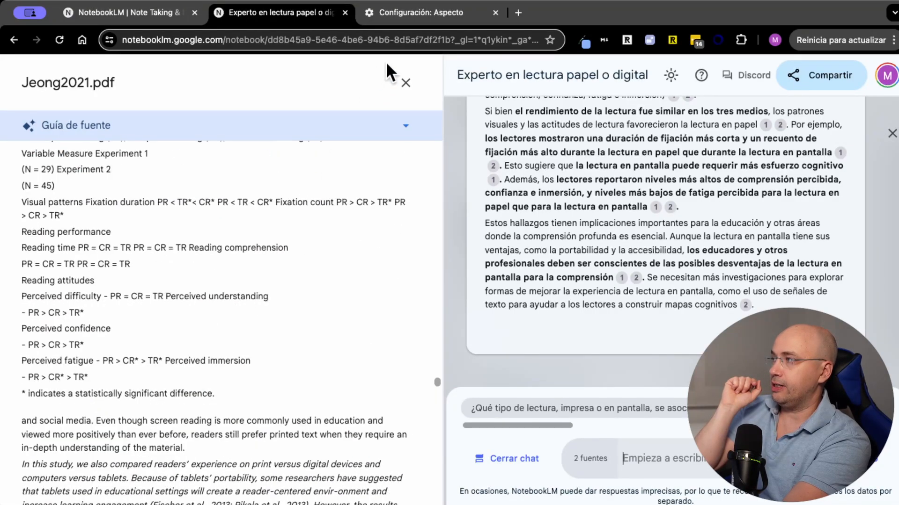
click(406, 83)
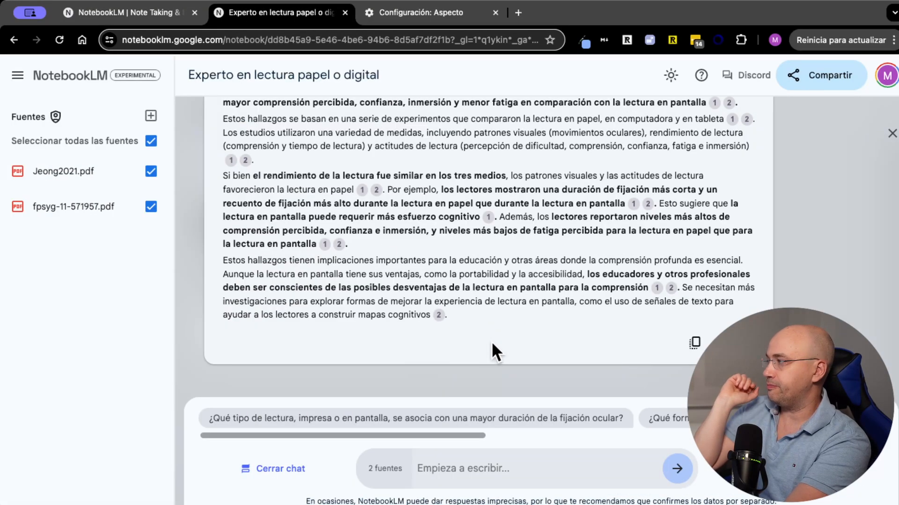
scroll(490, 341, up, 6)
scroll(541, 313, down, 3)
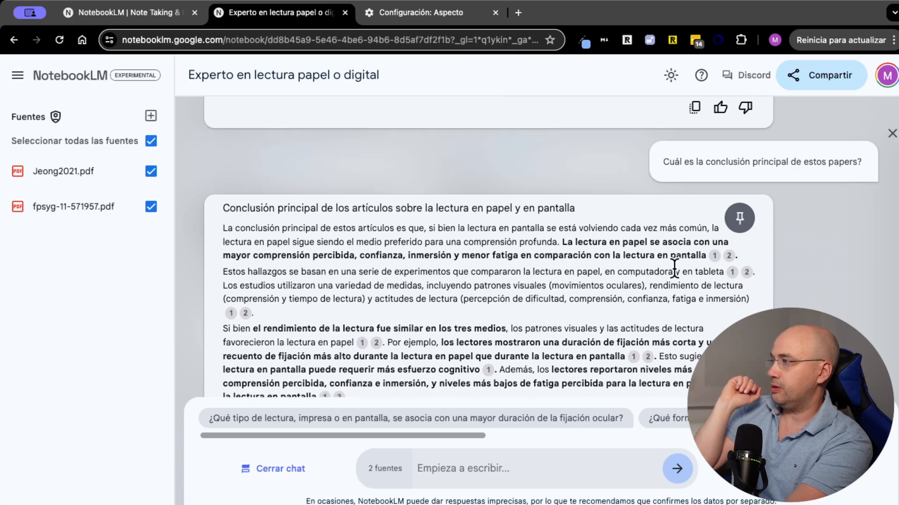
scroll(665, 298, down, 5)
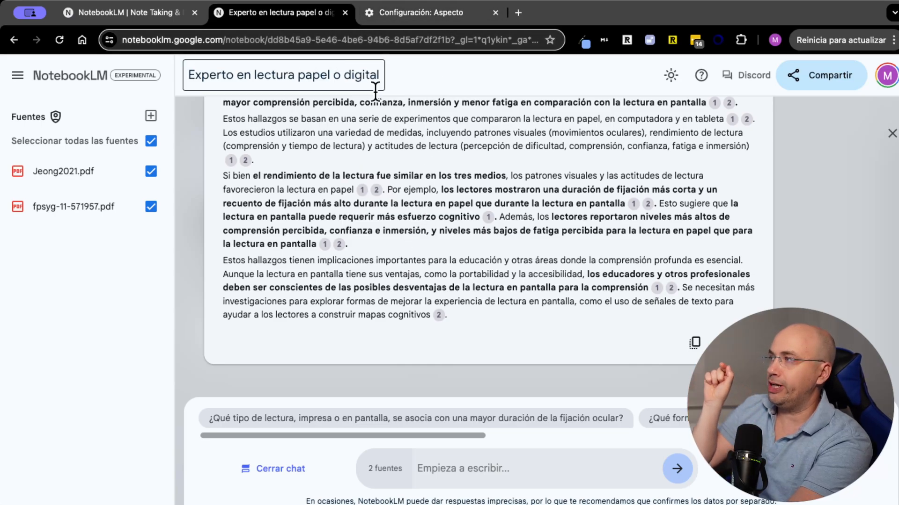
- Return to the notebook list and create a new notebook with 46580_El_tao_de_Charlie_Munger.pdf uploaded as its PDF source
click(19, 76)
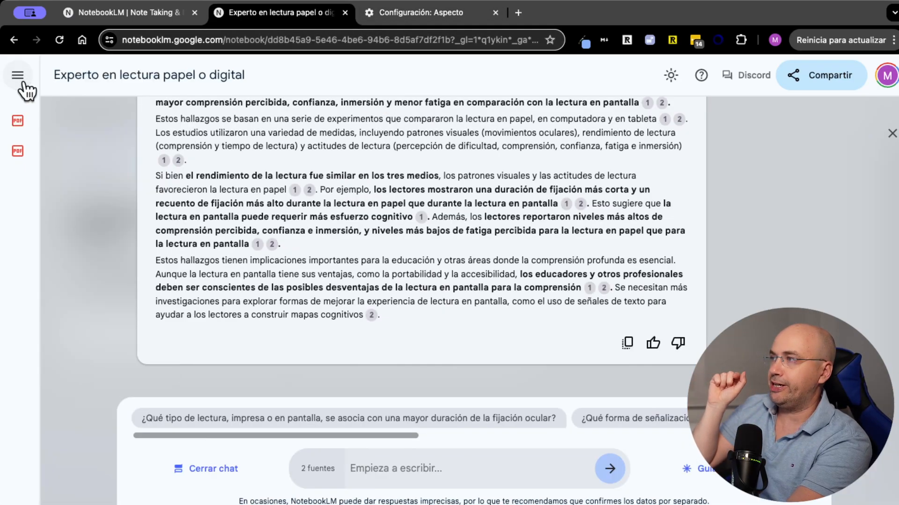
click(18, 76)
click(70, 75)
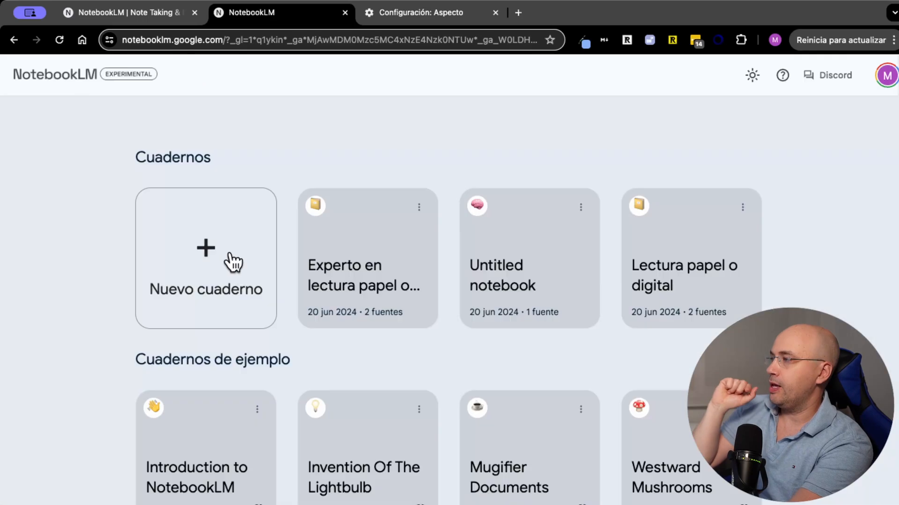
click(214, 256)
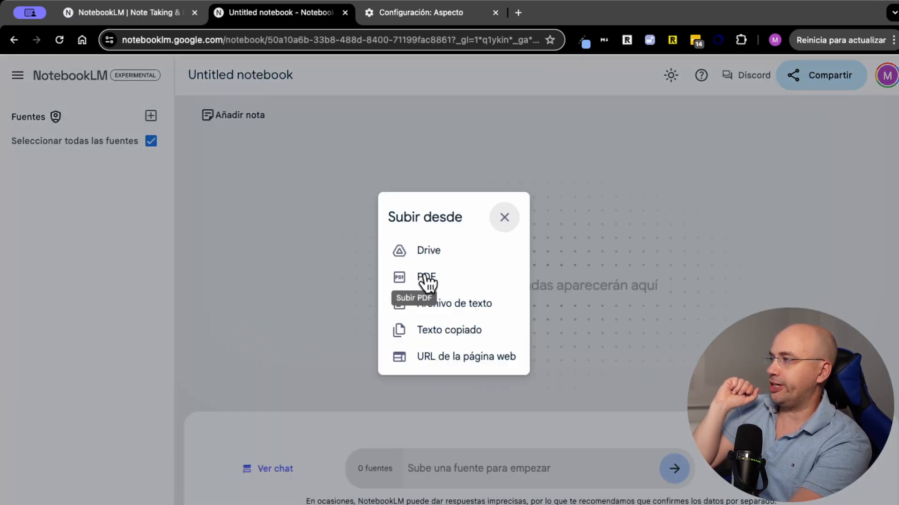
click(424, 278)
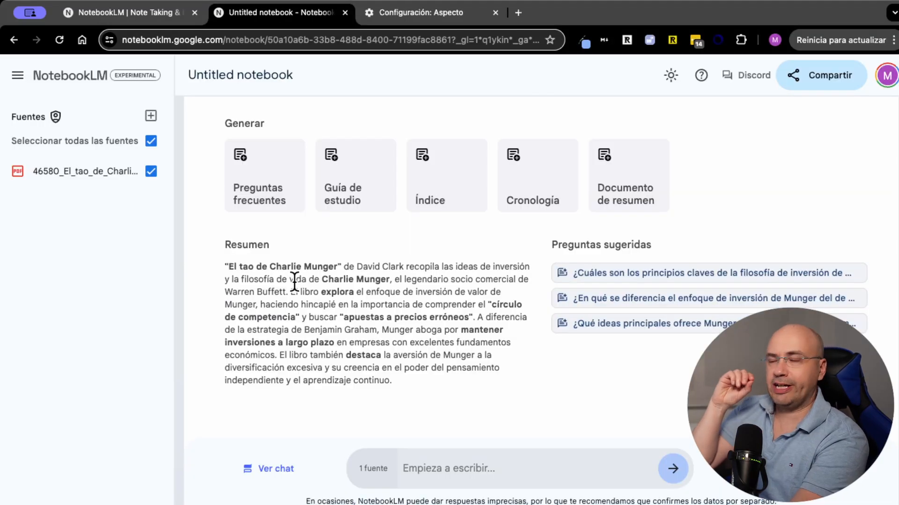
- Rename the untitled notebook as "Mi mentor Charlie Munger"
click(239, 78)
text(Mi)
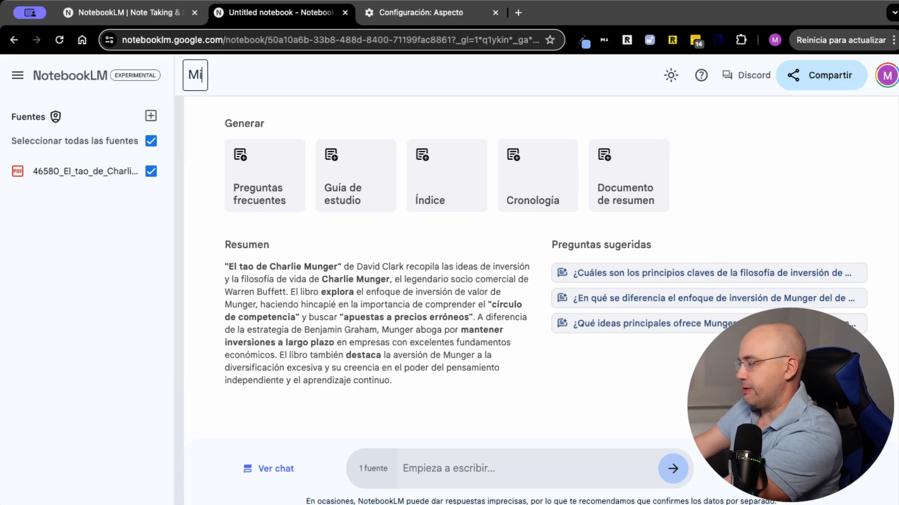
text( mentor Charlie Munger)
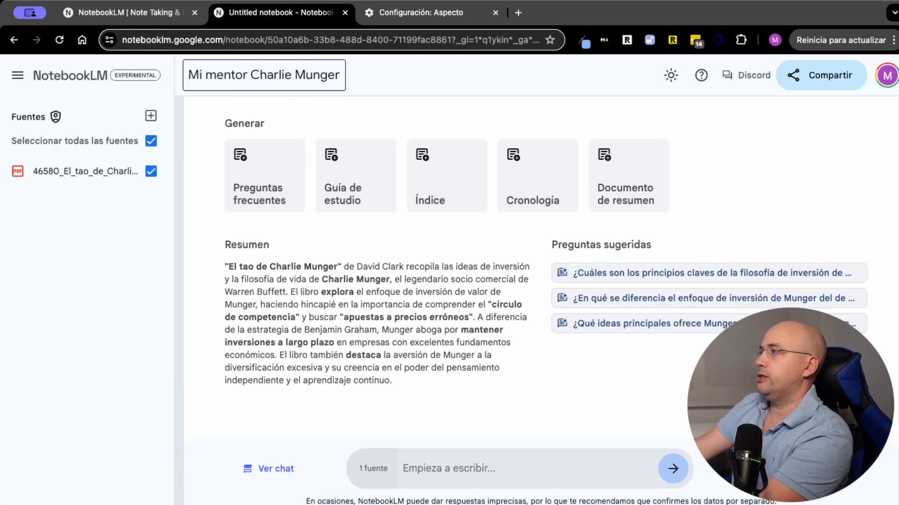
click(441, 477)
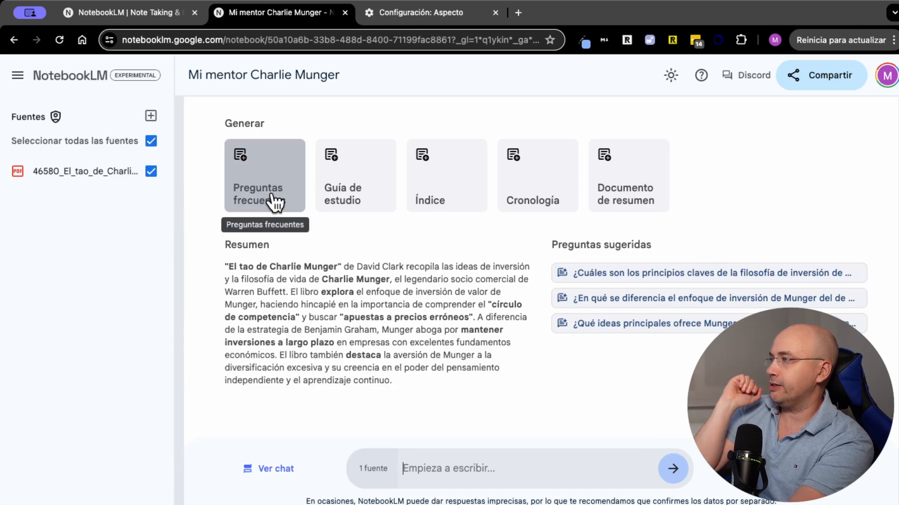
- Generate an "Índice" note from the Charlie Munger PDF, skim through its sections and collapse it
click(441, 190)
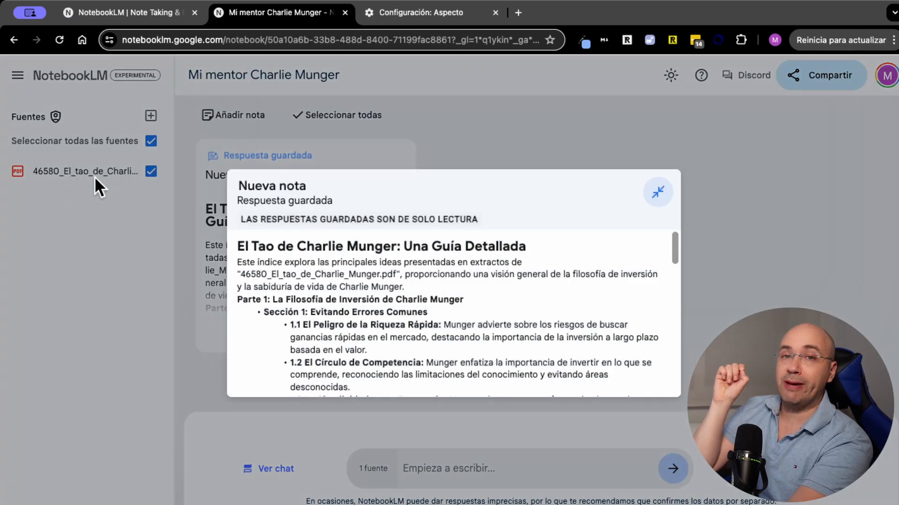
scroll(409, 285, down, 15)
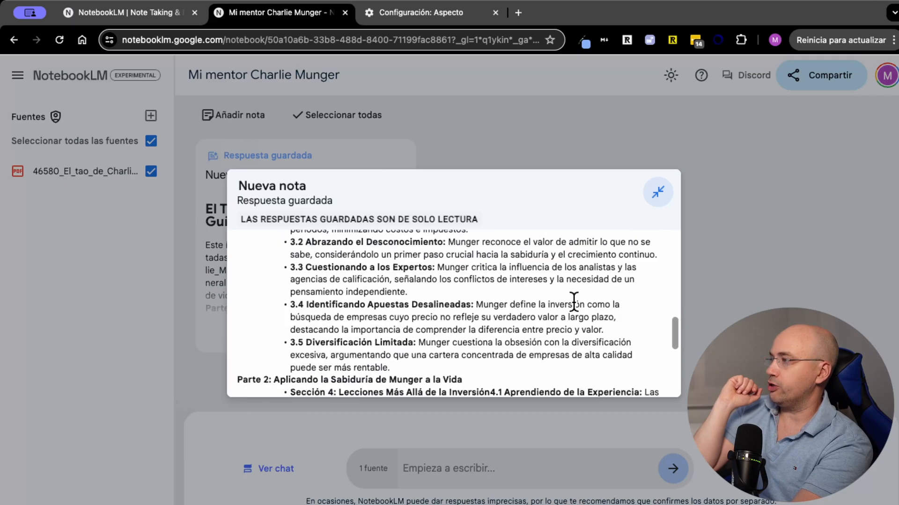
key(Escape)
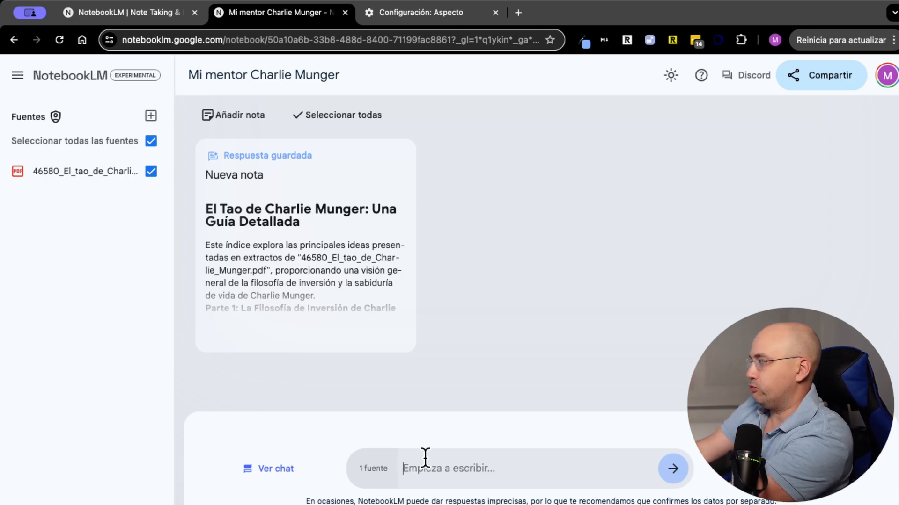
- Ask the chat "cuál es el principal consejo que me darías para empezar a invertir?"
text(cuál es el principal )
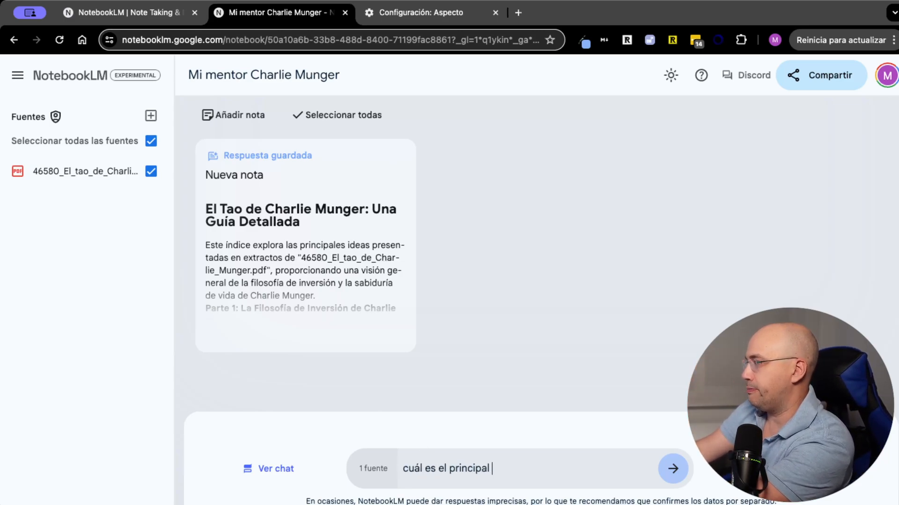
text(consejo que me darías para empezar a invertir?)
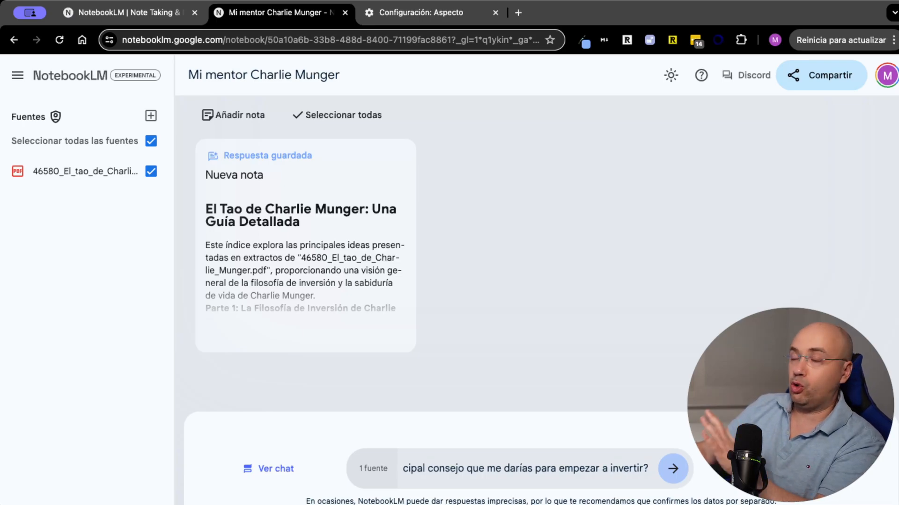
key(Return)
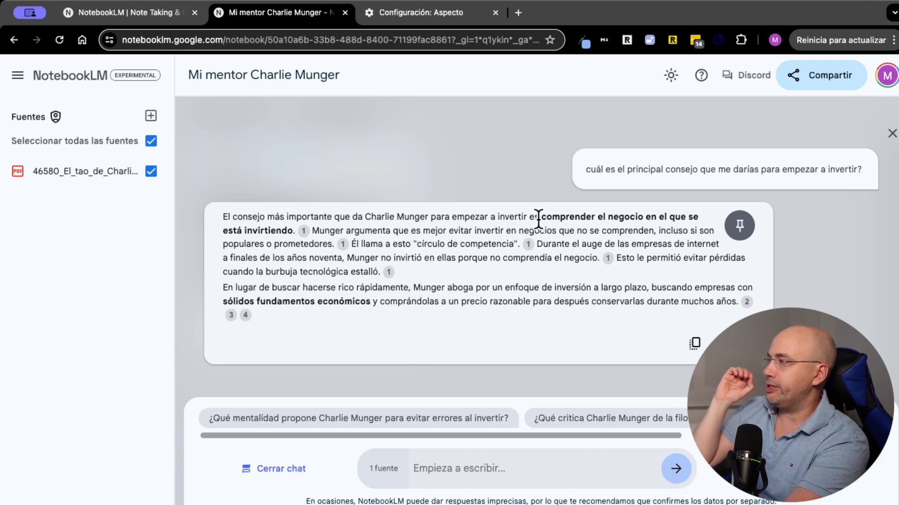
- Highlight the answer's main advice, check citation 1 against its passage in the Charlie Munger PDF, and highlight "burbuja tecnológica" in the answer
drag(540, 218, 291, 243)
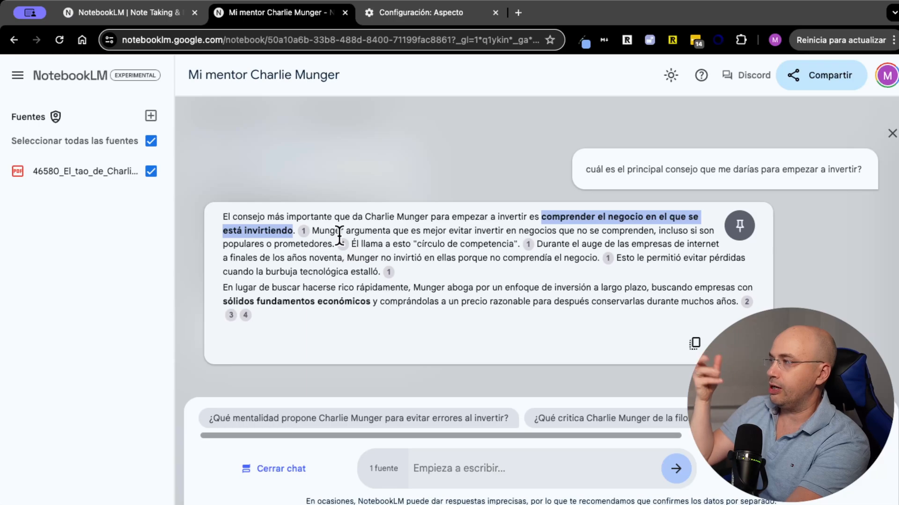
click(304, 231)
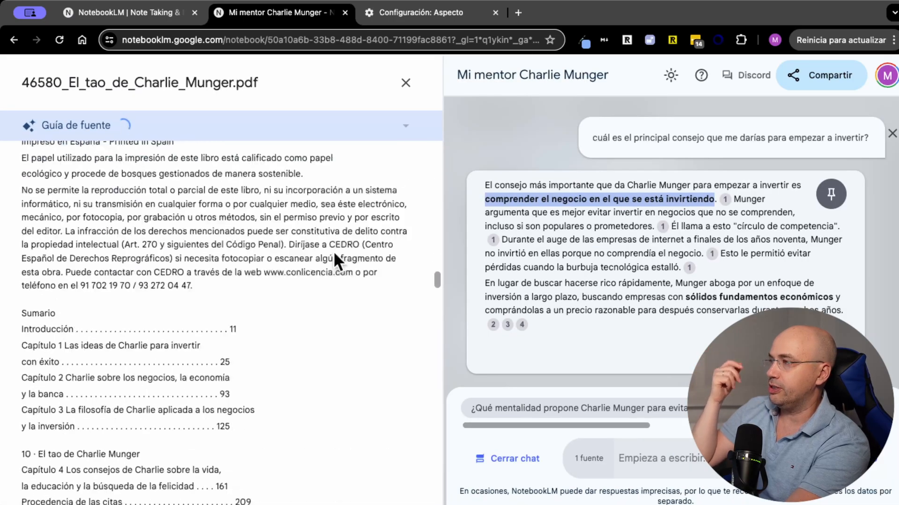
scroll(184, 284, down, 2)
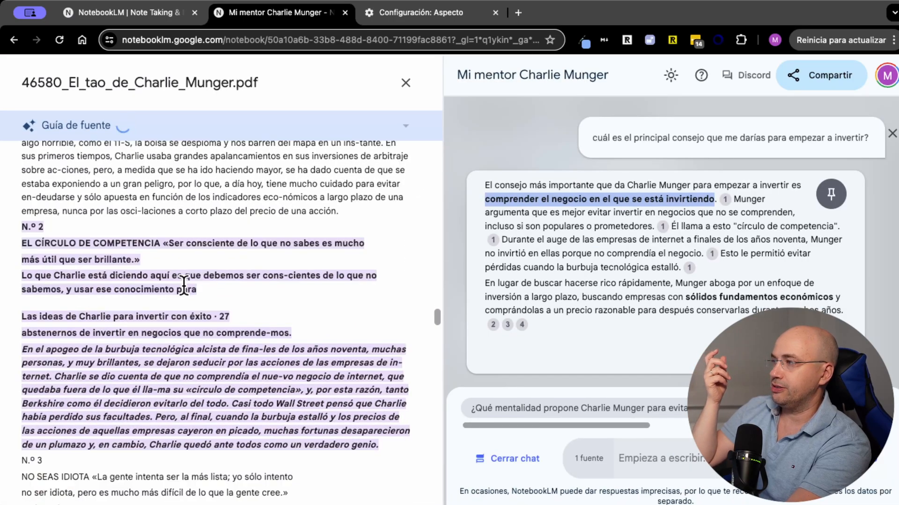
scroll(184, 284, down, 1)
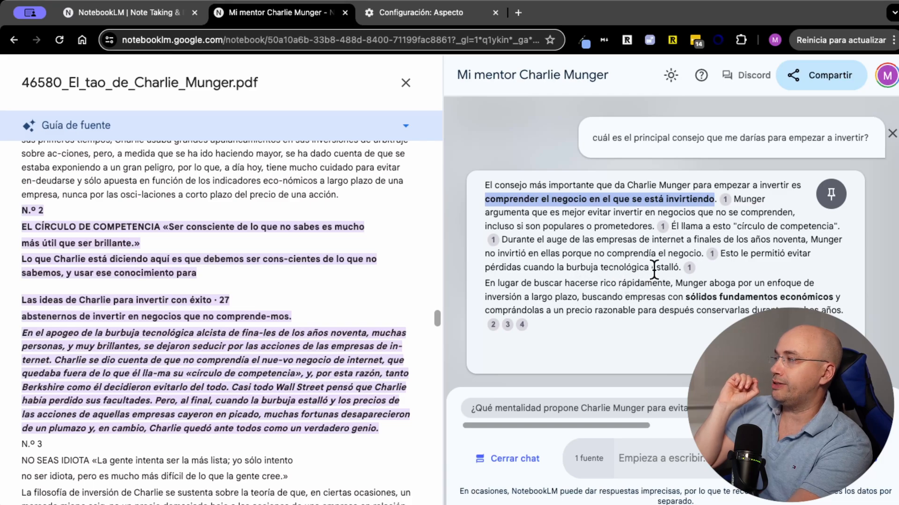
drag(651, 267, 564, 265)
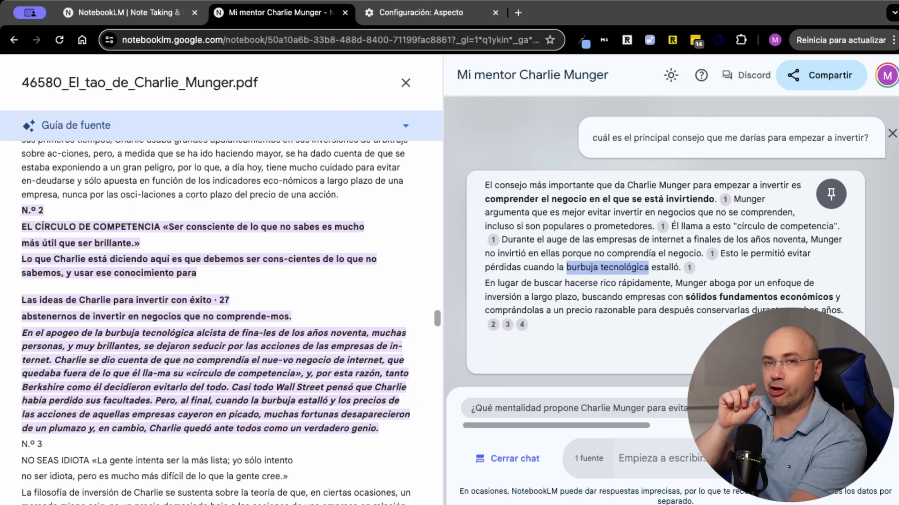
- Close the Charlie Munger PDF source, return to the notebook list and create a new notebook
click(405, 82)
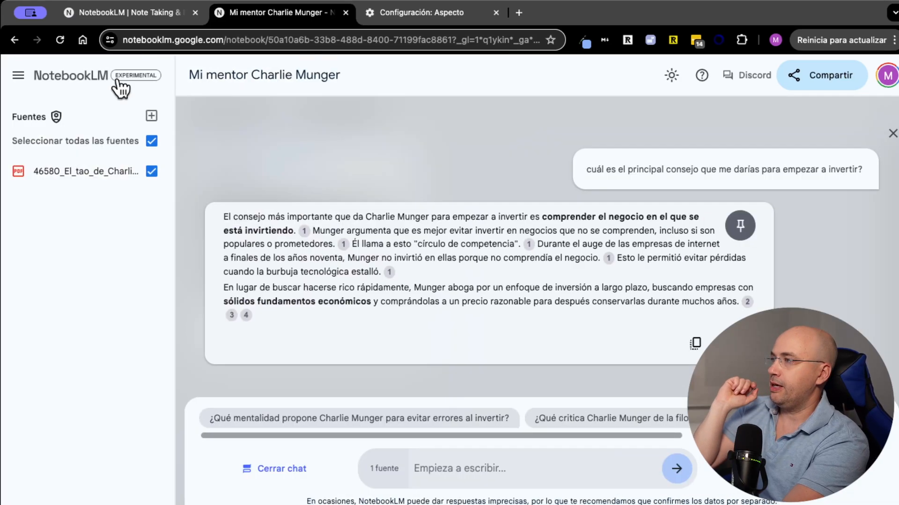
click(90, 78)
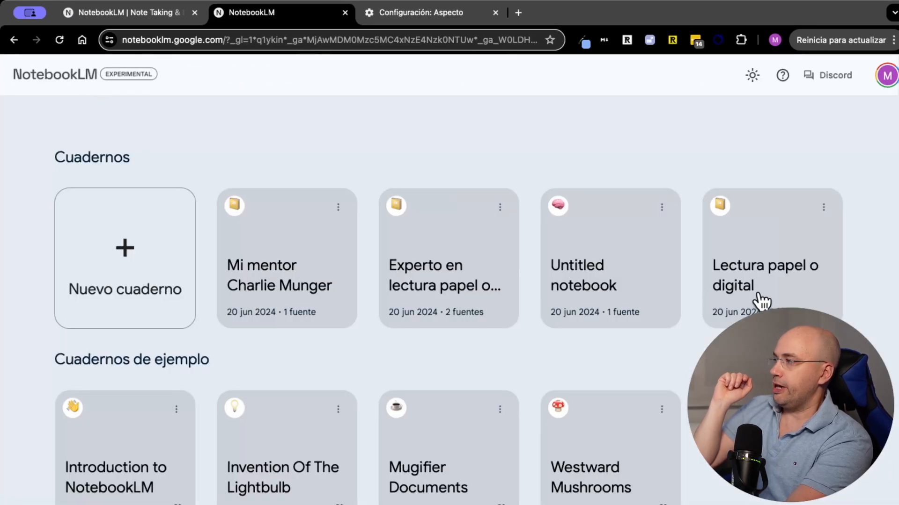
click(112, 255)
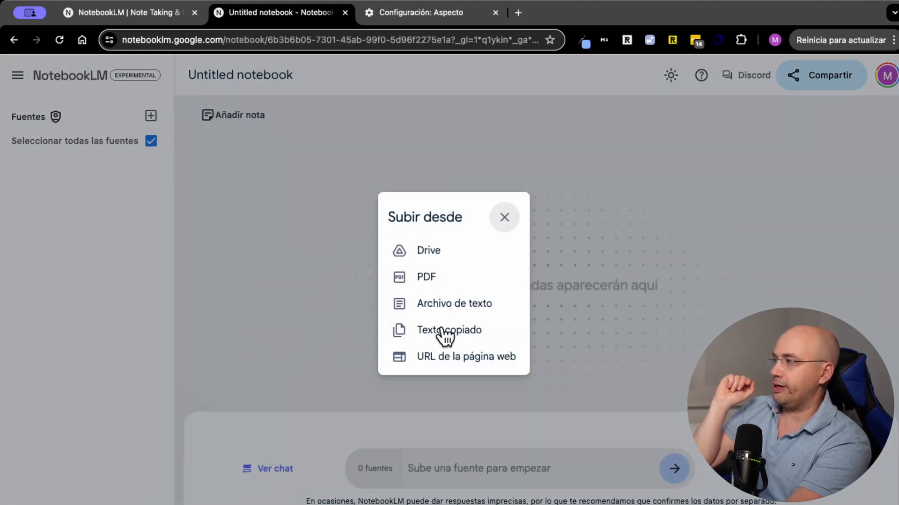
click(430, 255)
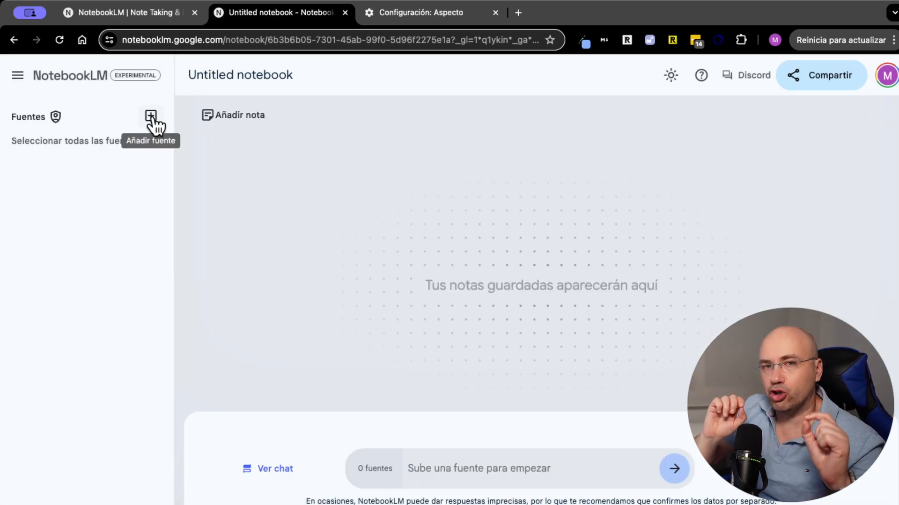
click(151, 117)
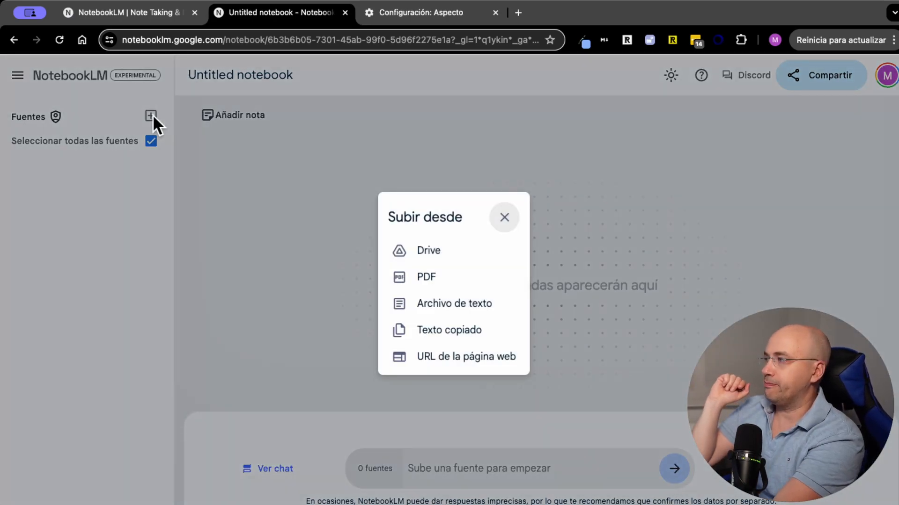
click(429, 356)
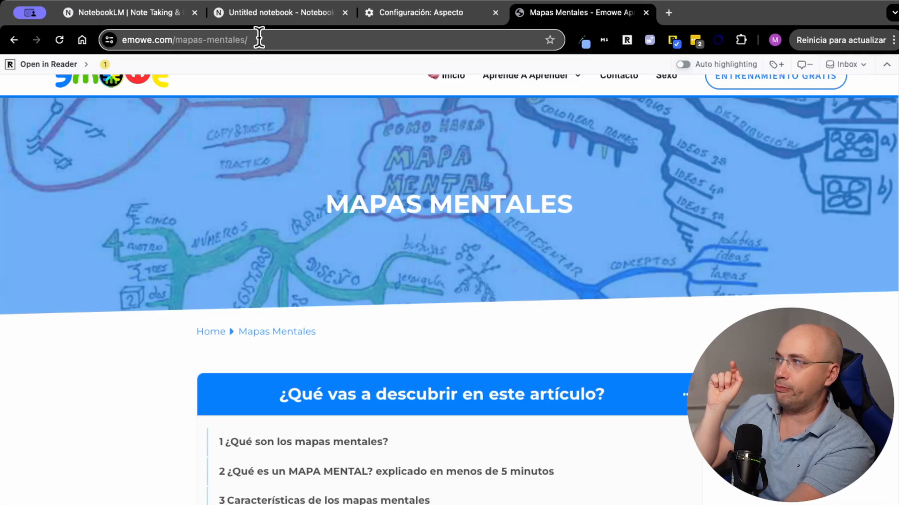
scroll(332, 318, down, 8)
scroll(332, 328, down, 20)
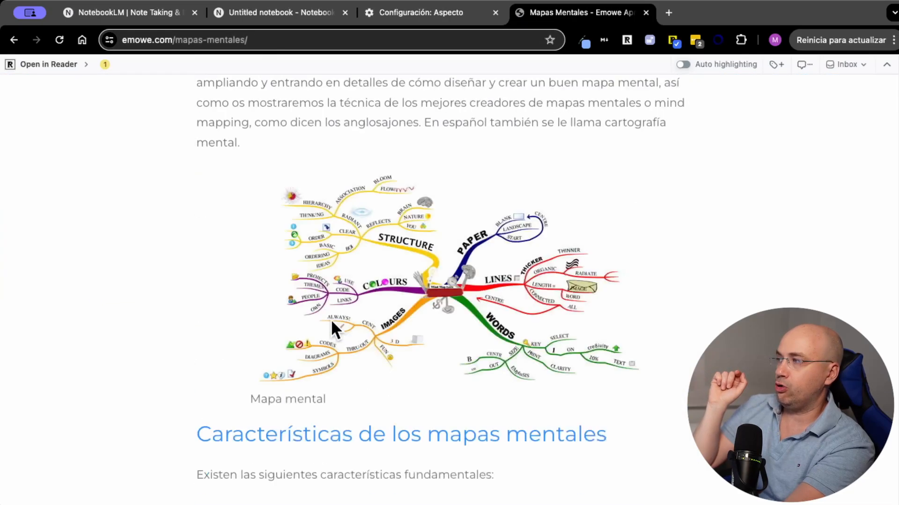
scroll(332, 327, up, 20)
scroll(335, 332, down, 10)
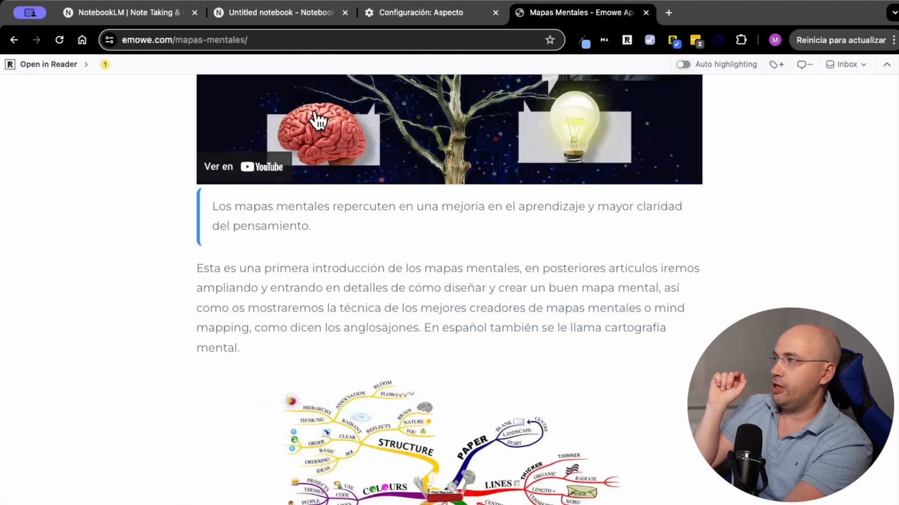
click(287, 39)
key(super+c)
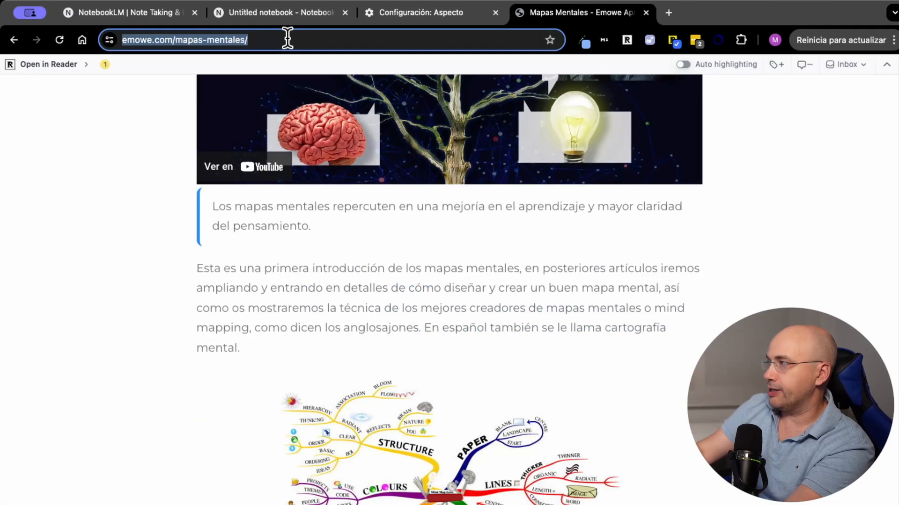
click(279, 13)
key(super+v)
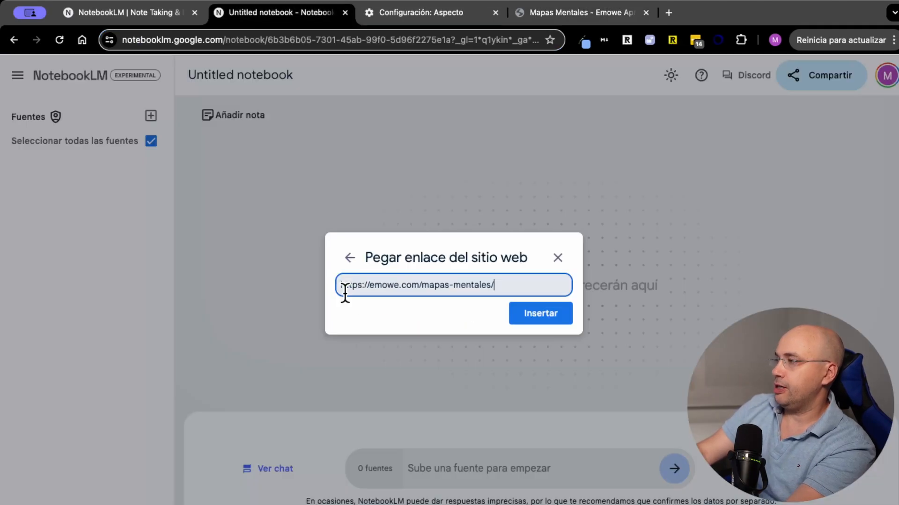
click(542, 316)
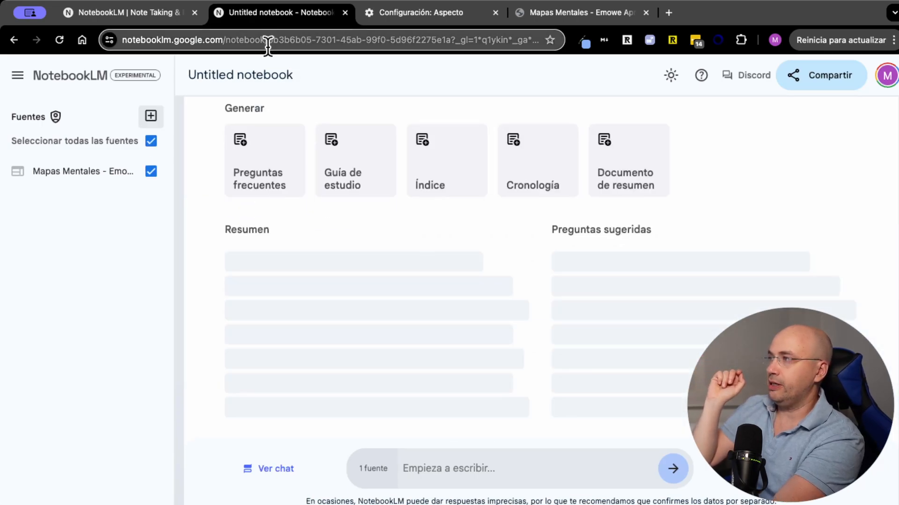
- Rename the untitled notebook as "Experto en mapas mentales"
click(271, 75)
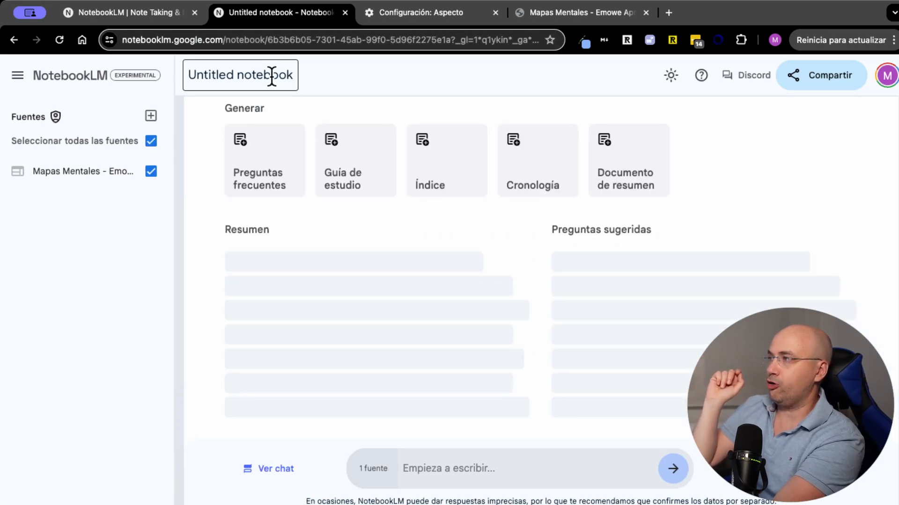
drag(293, 76, 161, 84)
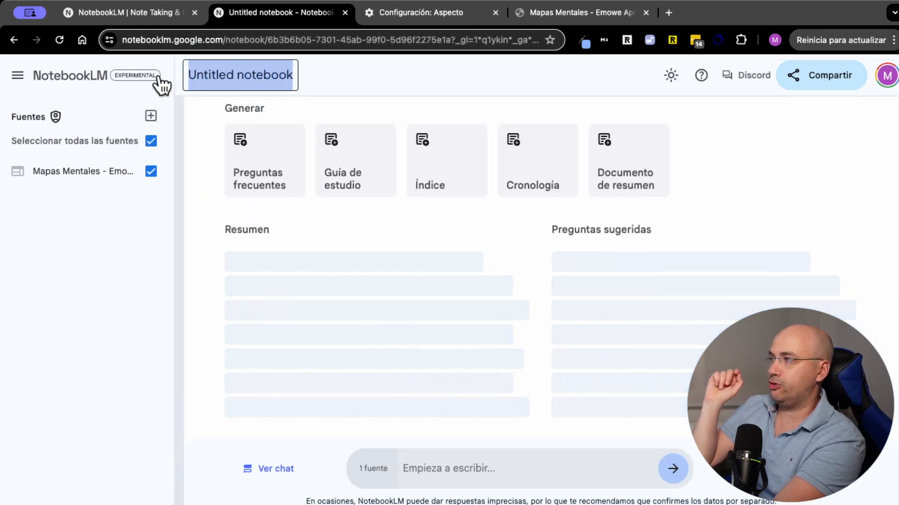
text(Experto en mapas mentales)
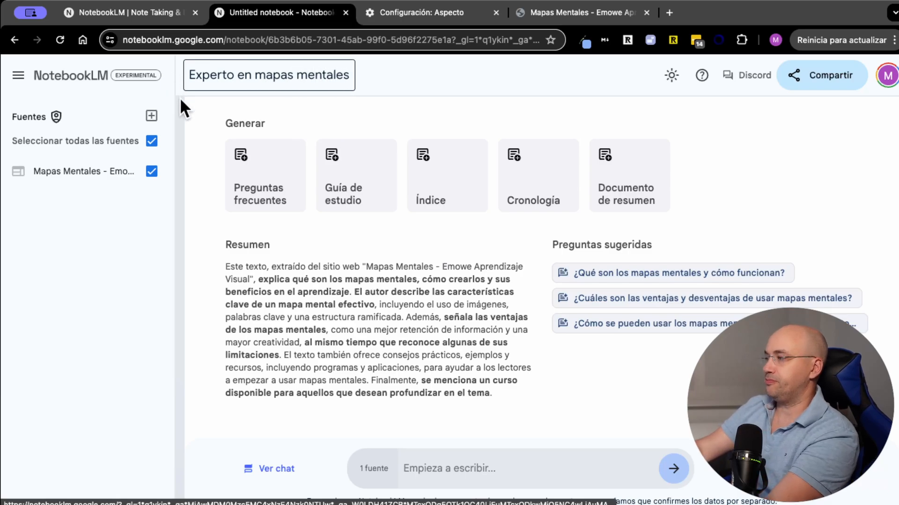
- Ask the chat "Por donde empiezo a la hora de crear un mapa mental?"
click(421, 468)
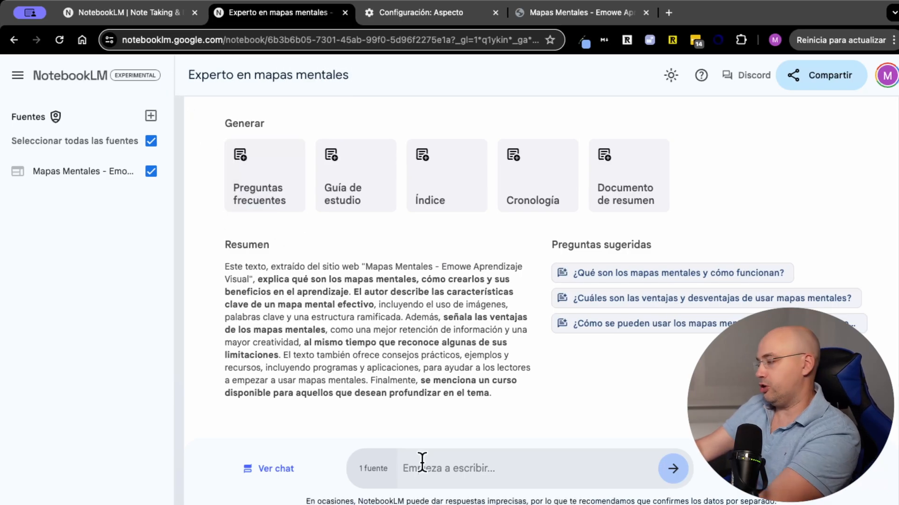
text(Por donde empiezo a la hora de crear un mapa mental?)
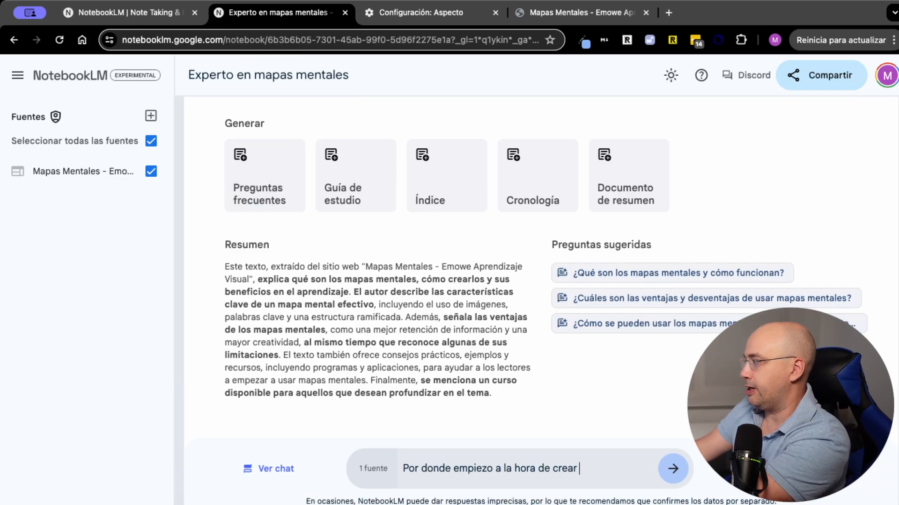
key(Return)
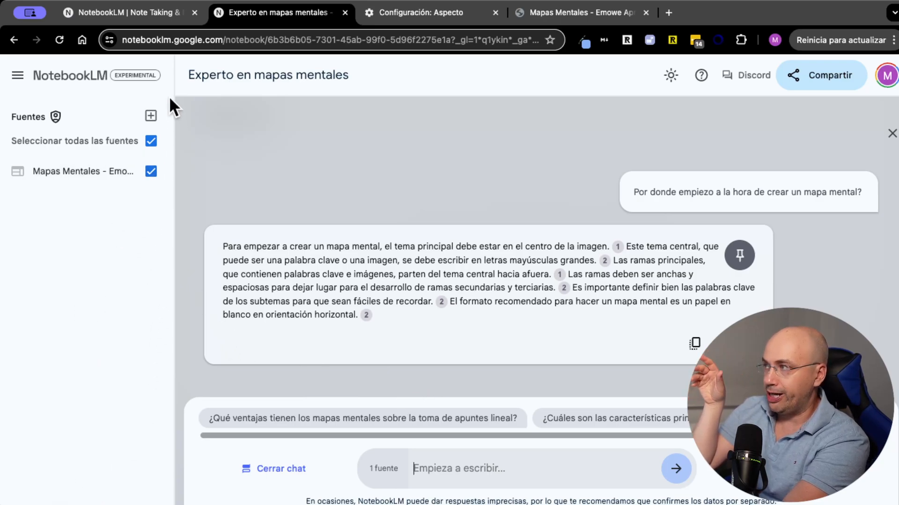
click(151, 115)
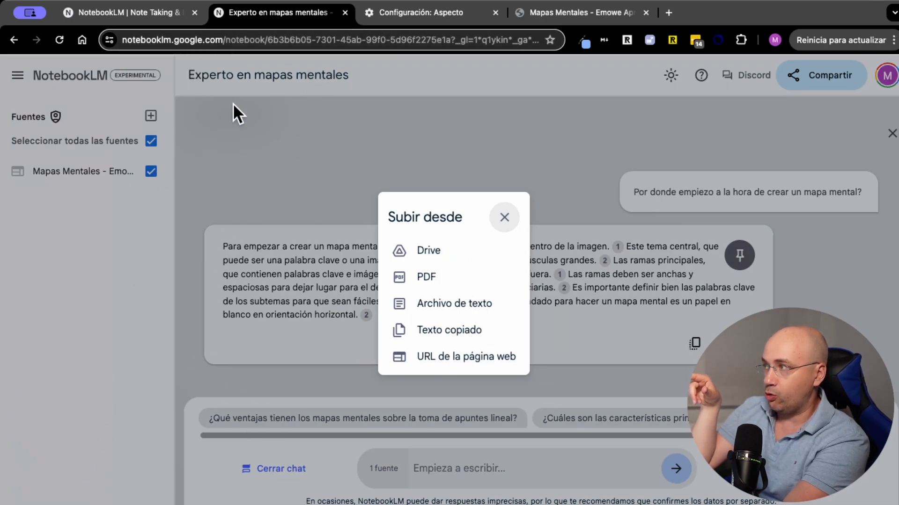
click(577, 8)
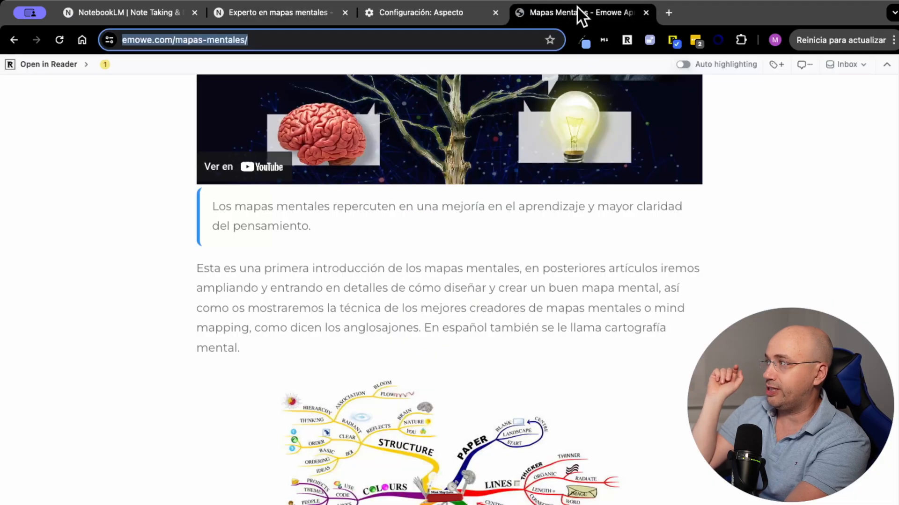
click(260, 14)
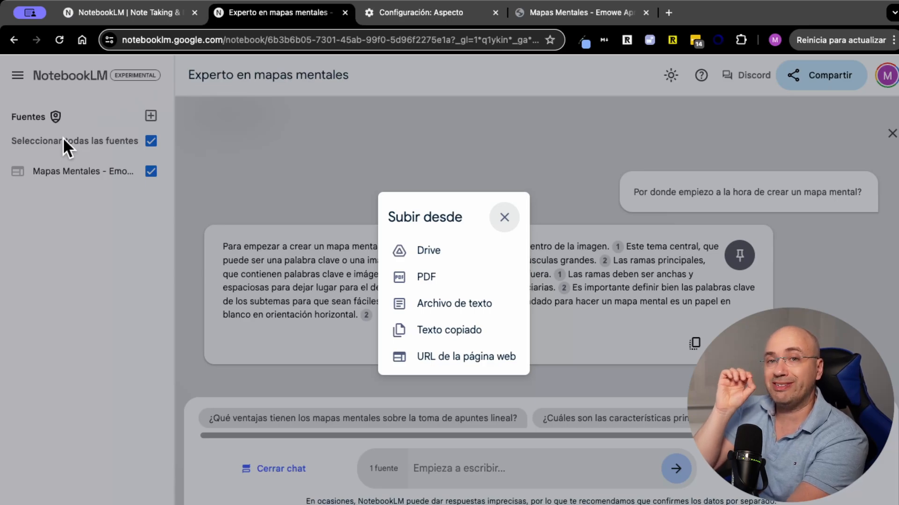
click(504, 217)
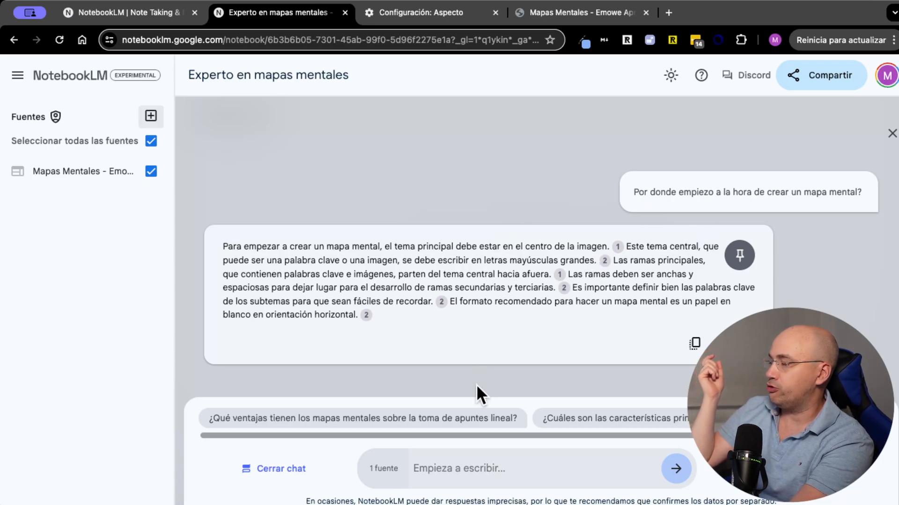
- Check the answer's last citation 2 against the passage on the steps for making a mind map in the Emowe source
click(366, 314)
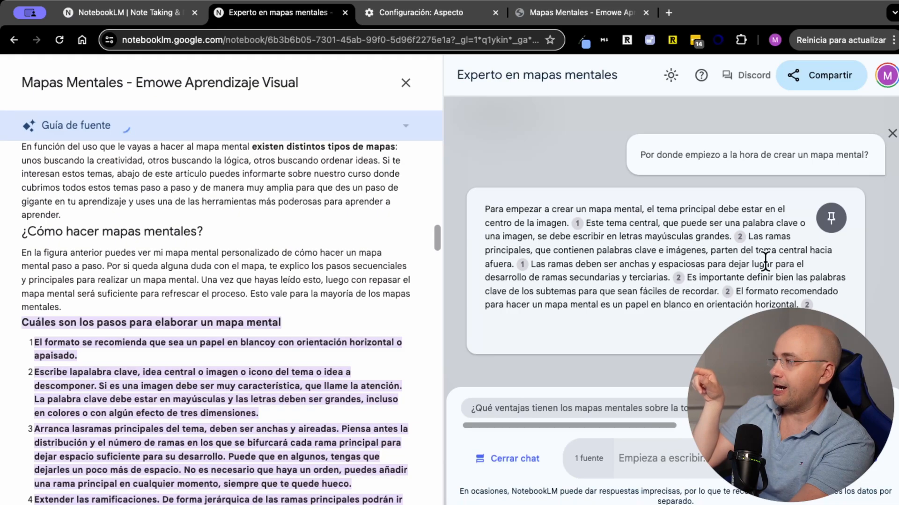
scroll(321, 356, down, 1)
scroll(321, 351, down, 6)
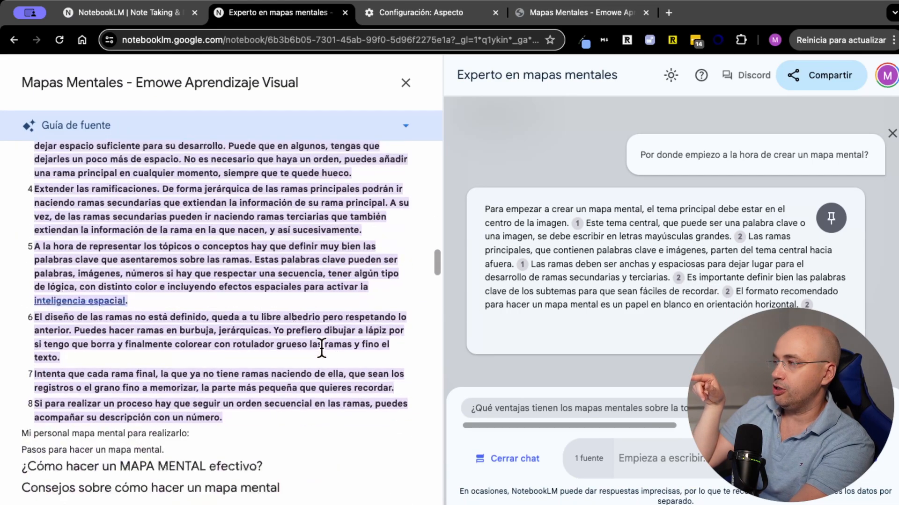
scroll(321, 347, up, 5)
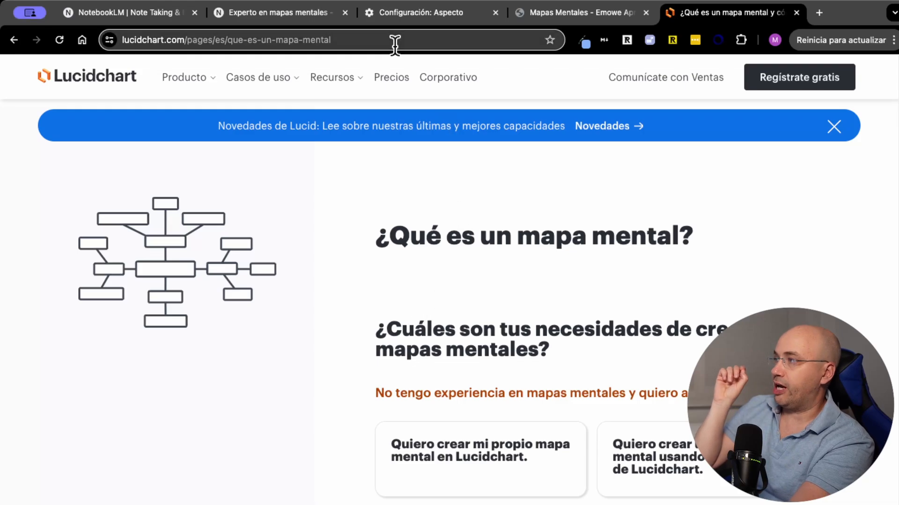
- Add the Lucidchart page lucidchart.com/pages/es/que-es-un-mapa-mental as a second web page source of the mind map notebook
click(368, 40)
key(super+c)
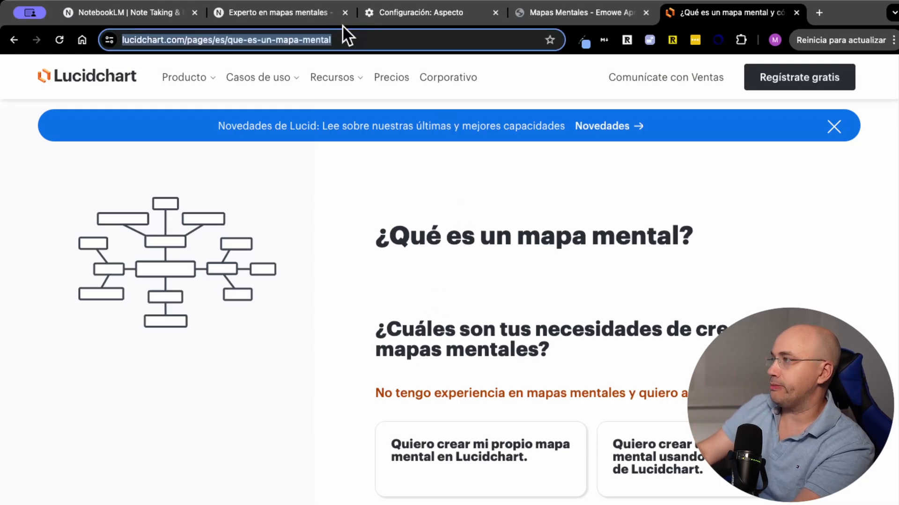
click(313, 11)
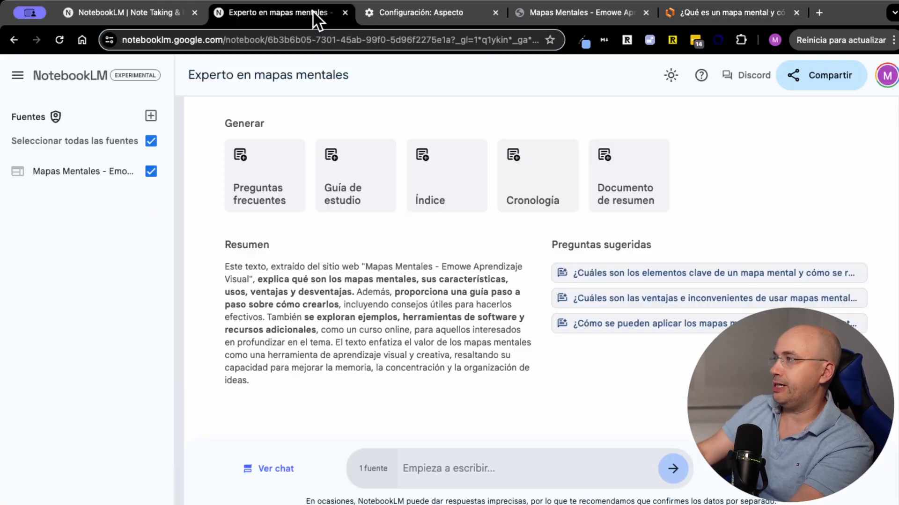
click(151, 115)
click(469, 355)
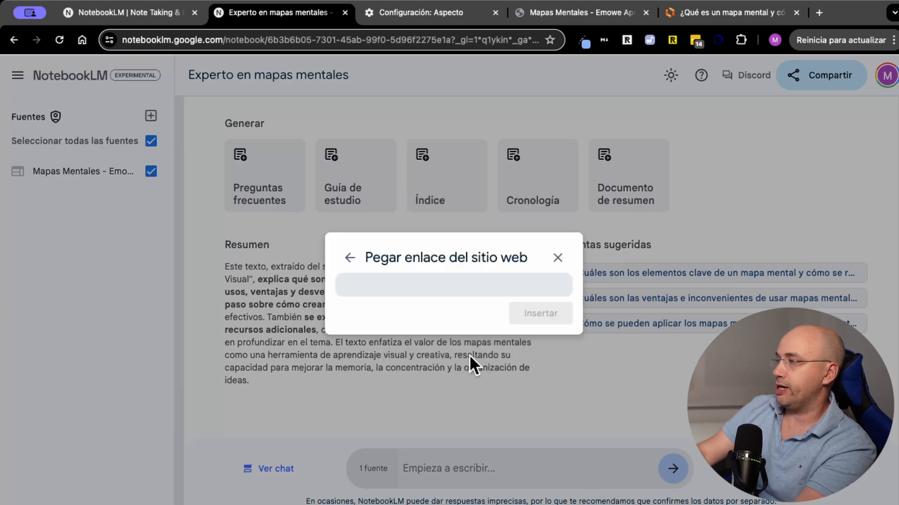
click(436, 287)
key(super+v)
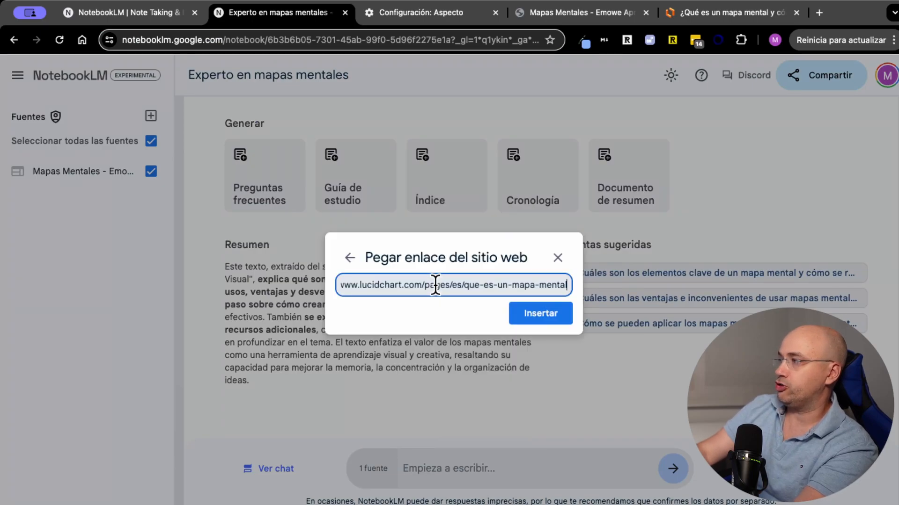
click(534, 315)
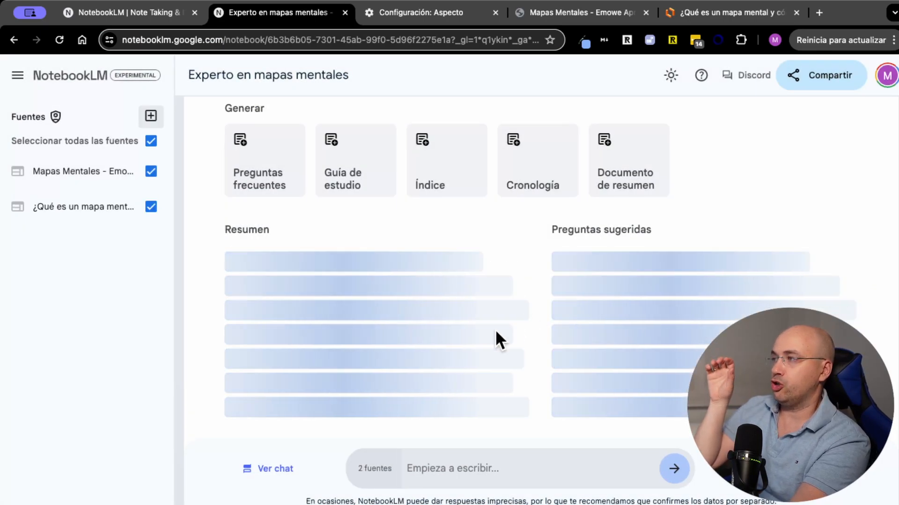